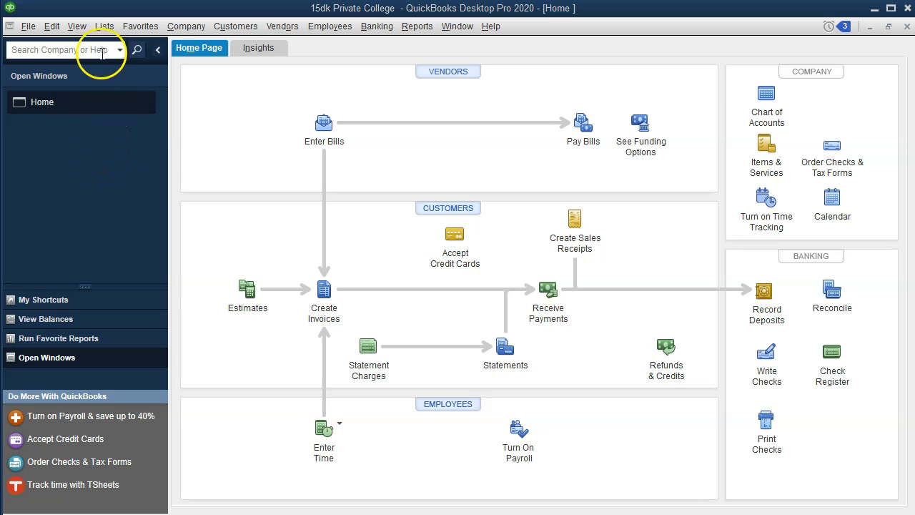
click(77, 26)
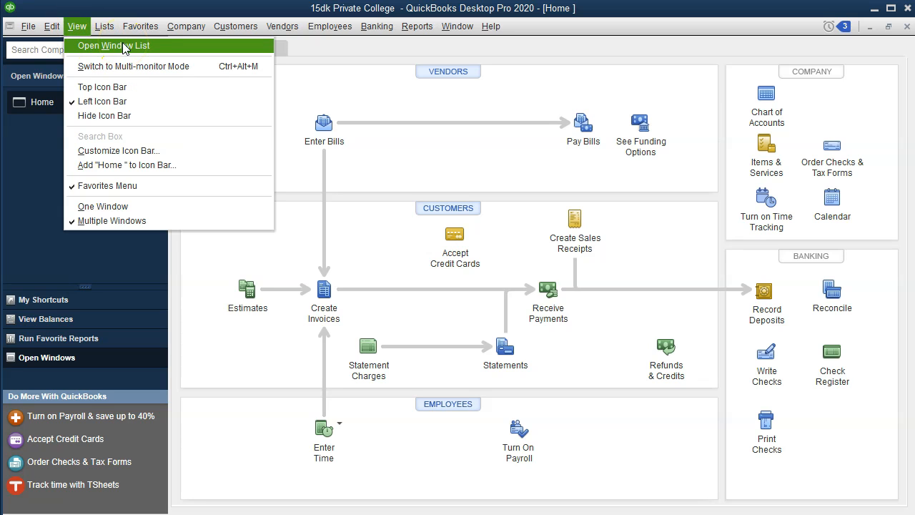
click(9, 165)
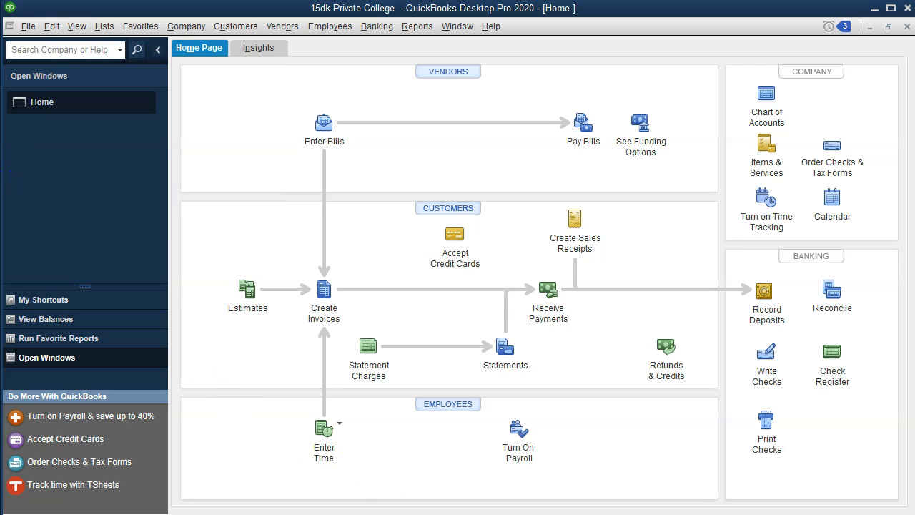
Switch to the Excel worksheet and examine journal entry 6 and the trial balance row for accounts payable & accrued liabilities.
key(alt+Tab)
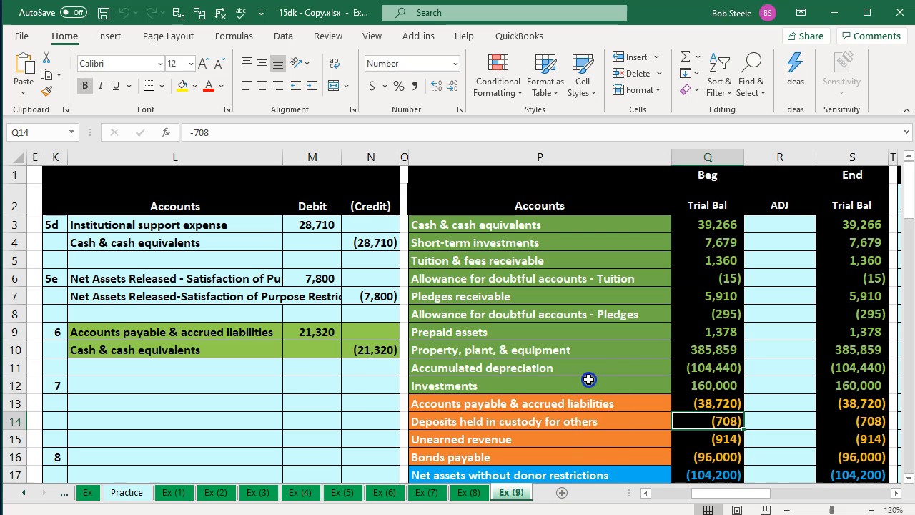
click(588, 380)
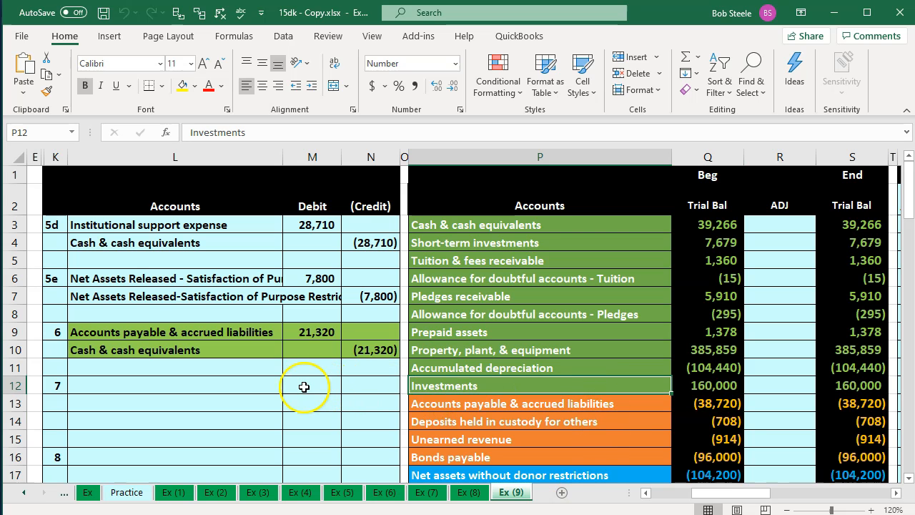
click(222, 368)
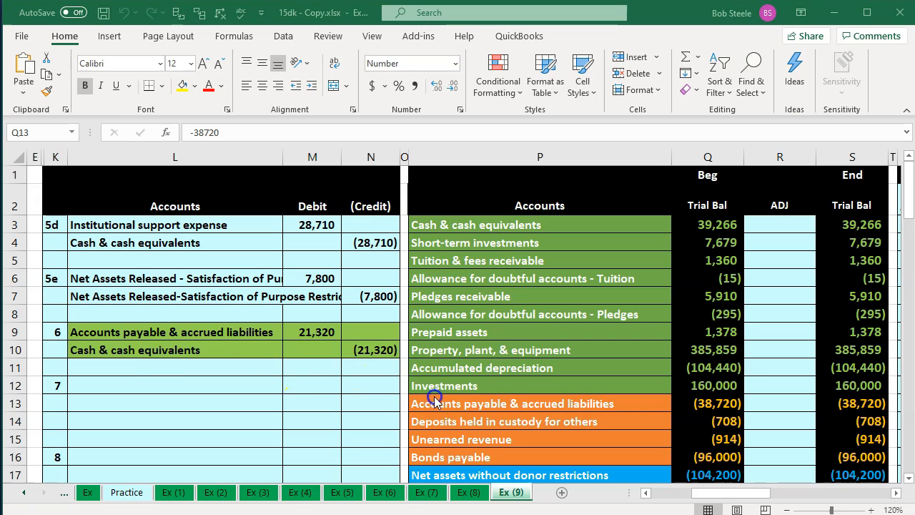
click(455, 405)
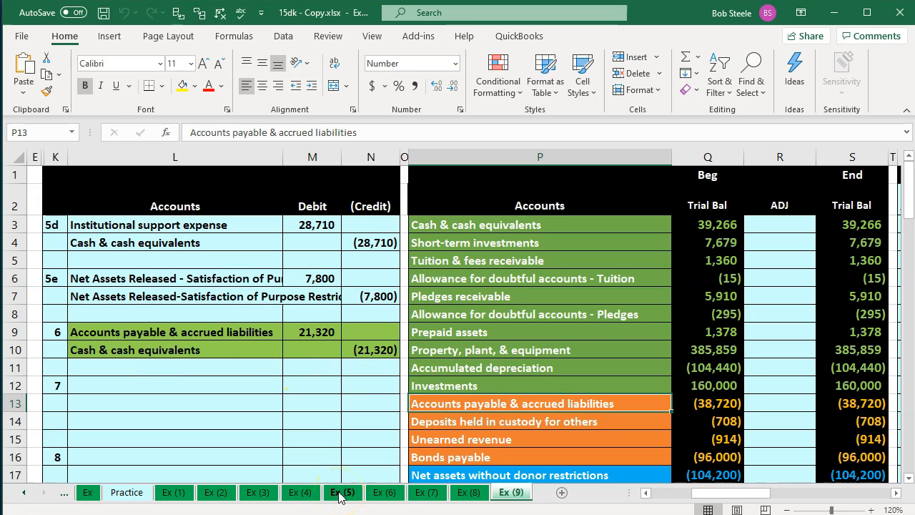
key(Right)
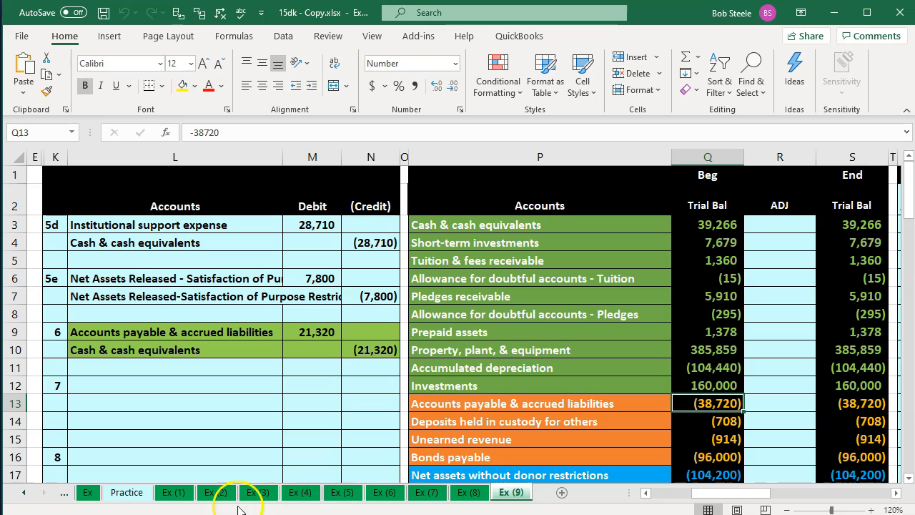
drag(231, 334, 285, 339)
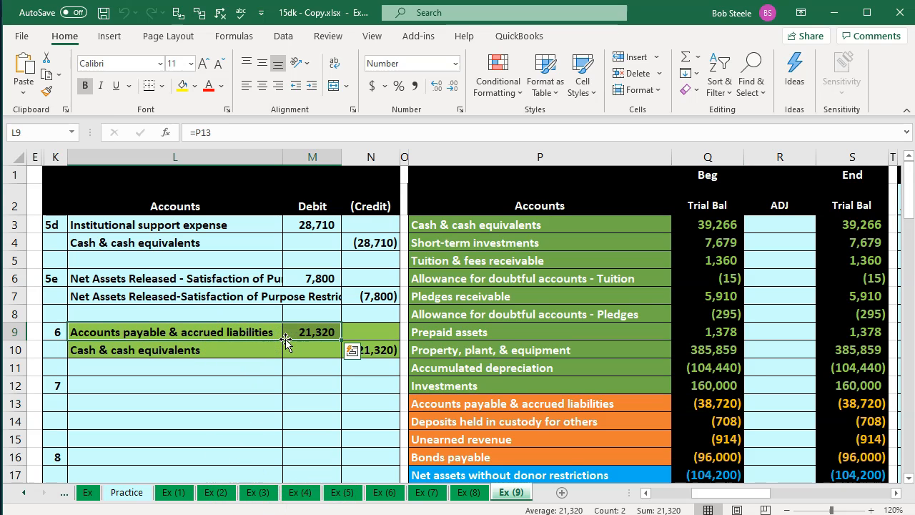
Post entry 6's debit to the ADJ column of accounts payable & accrued liabilities by linking R13 to M9.
key(Down)
key(Down)
key(Down)
key(Down)
key(Down)
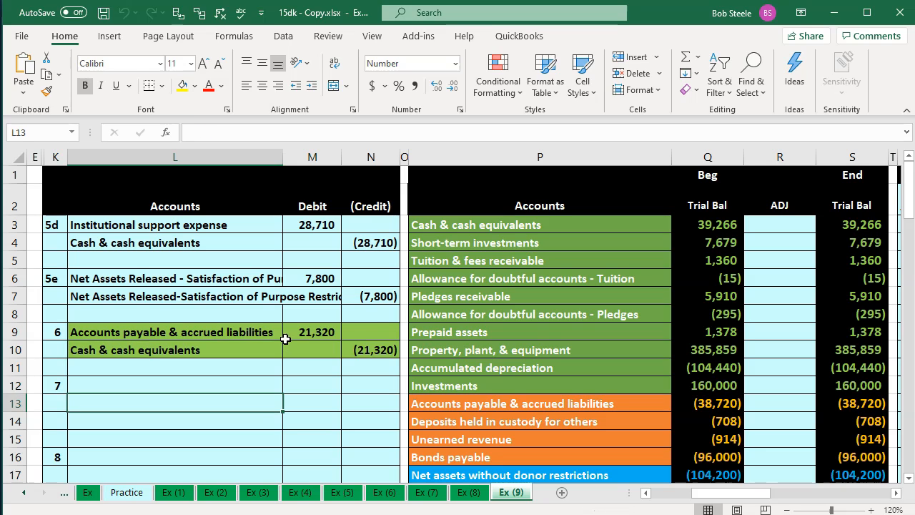
key(Right)
key(Right)
key(Right)
key(Right)
key(Right)
key(Right)
key(Up)
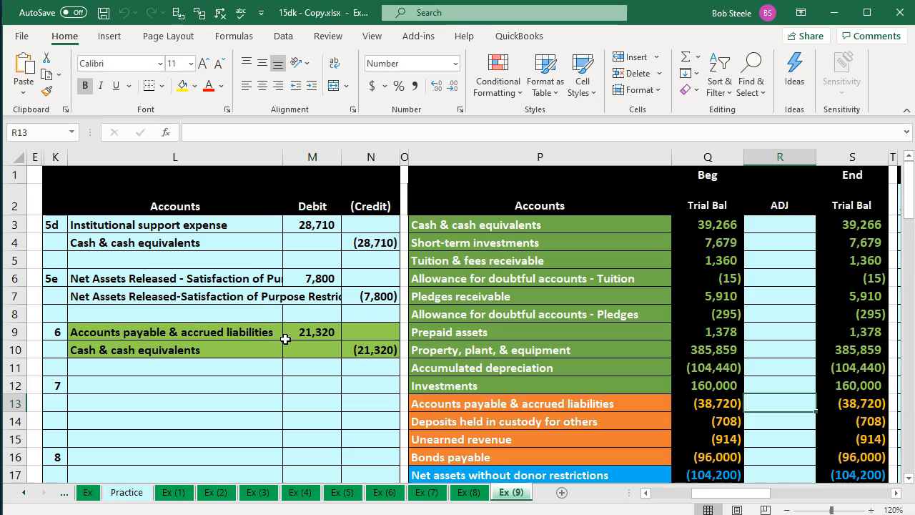
text(=)
key(Left)
key(Left)
key(Left)
key(Left)
key(Left)
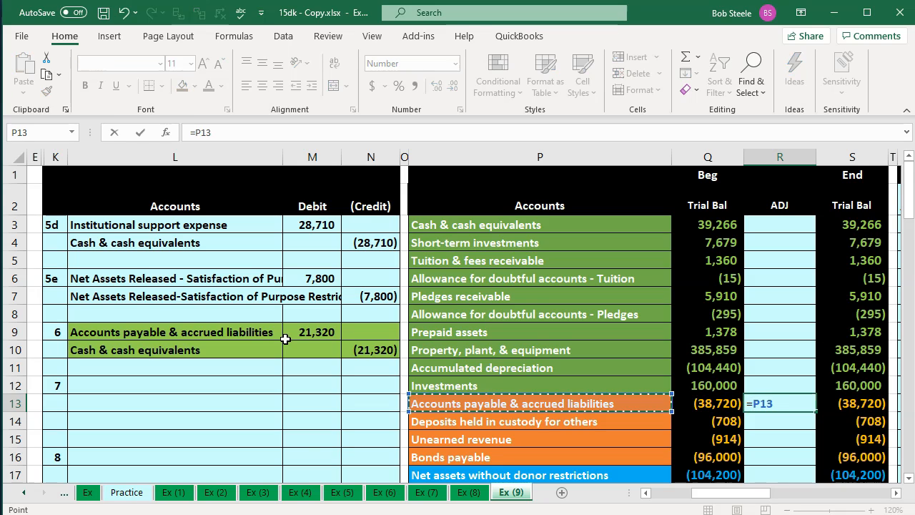
key(Up)
key(Up)
click(286, 339)
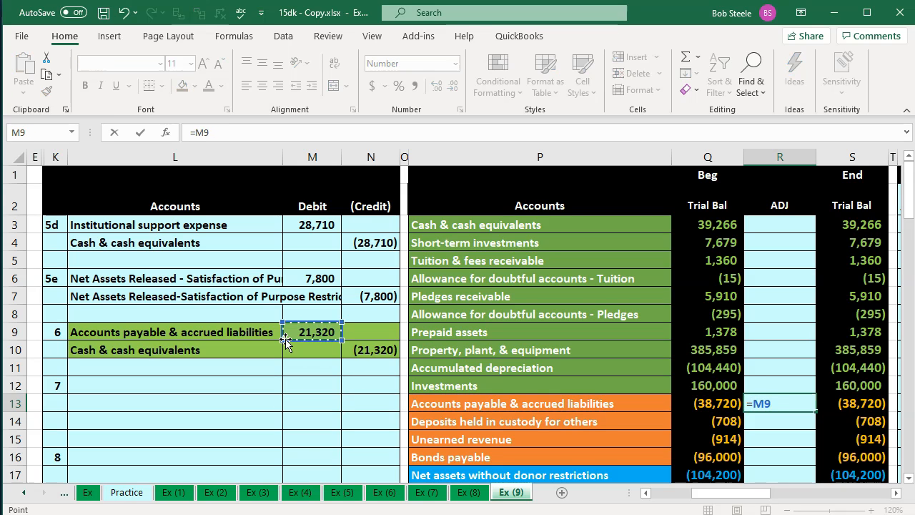
key(Return)
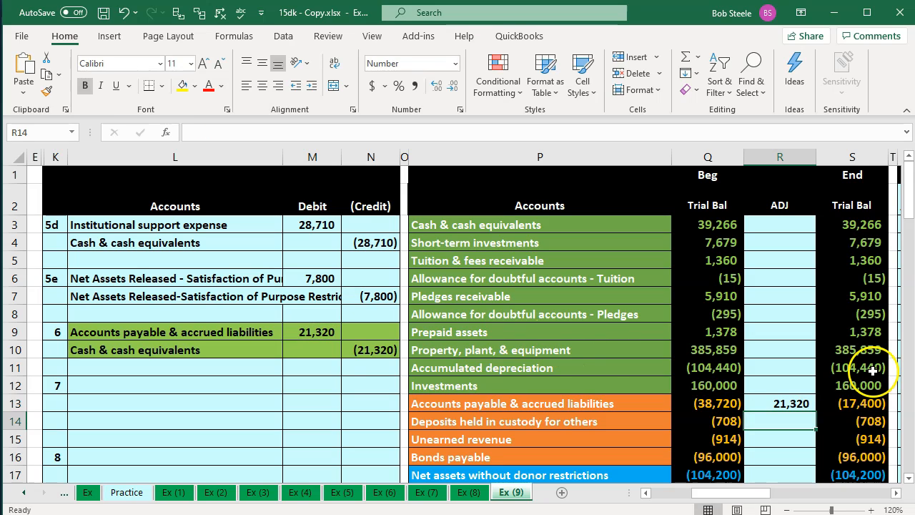
click(857, 404)
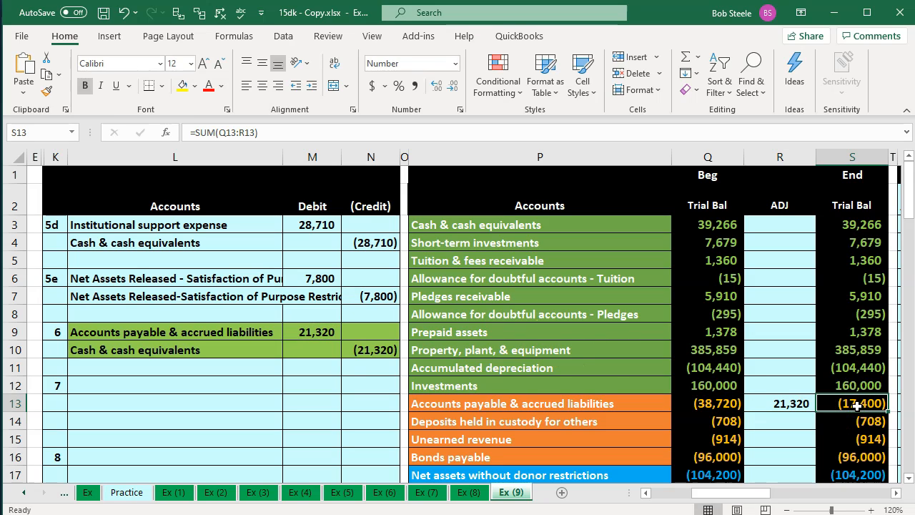
Post entry 6's credit to the ADJ column of cash & cash equivalents by linking R3 to N10.
key(Left)
key(Up)
drag(274, 353, 347, 347)
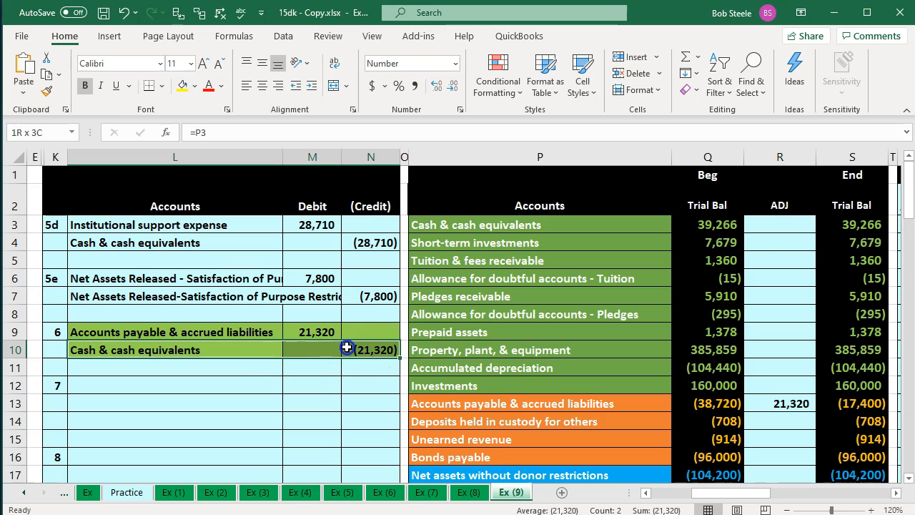
click(780, 227)
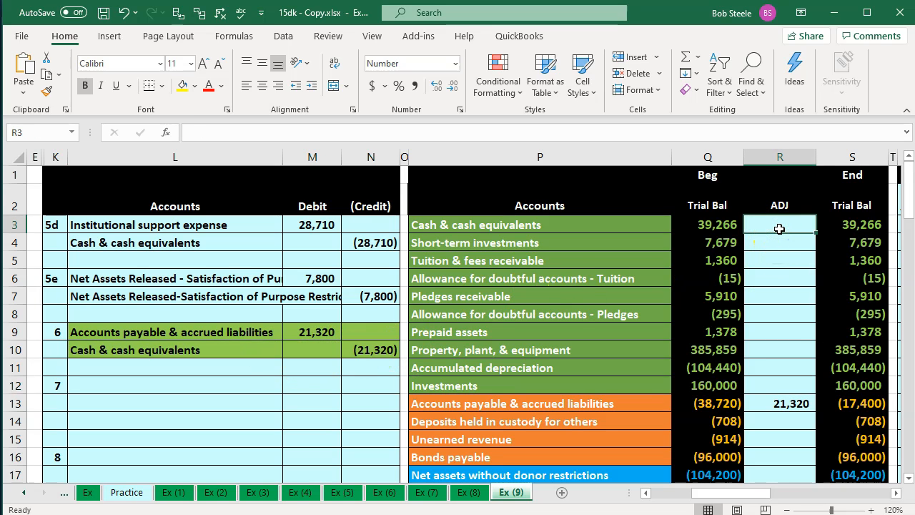
text(=)
key(Left)
key(Left)
key(Left)
key(Left)
key(Down)
key(Down)
key(Down)
key(Down)
key(Down)
key(Down)
key(Down)
key(Return)
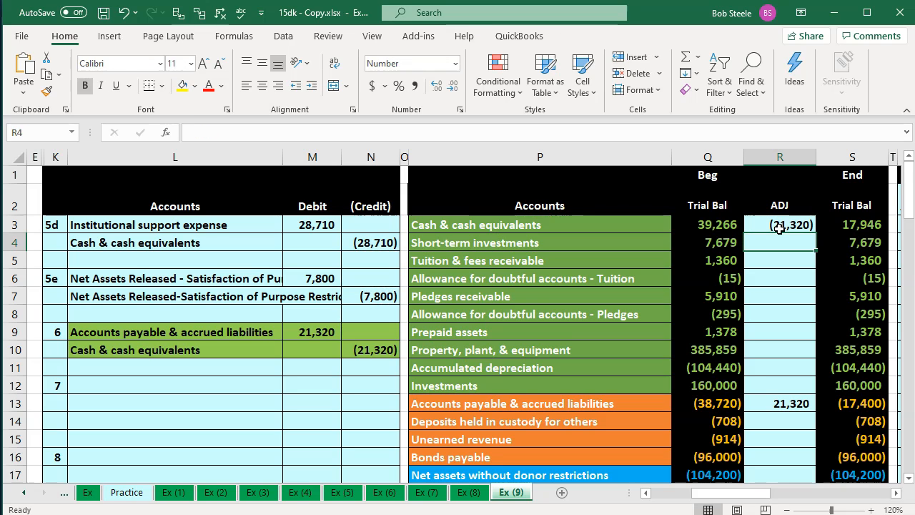
Examine the debit-credit totals and the change in temp accounts below the trial balance, returning to the accounts payable row.
scroll(797, 300, down, 7)
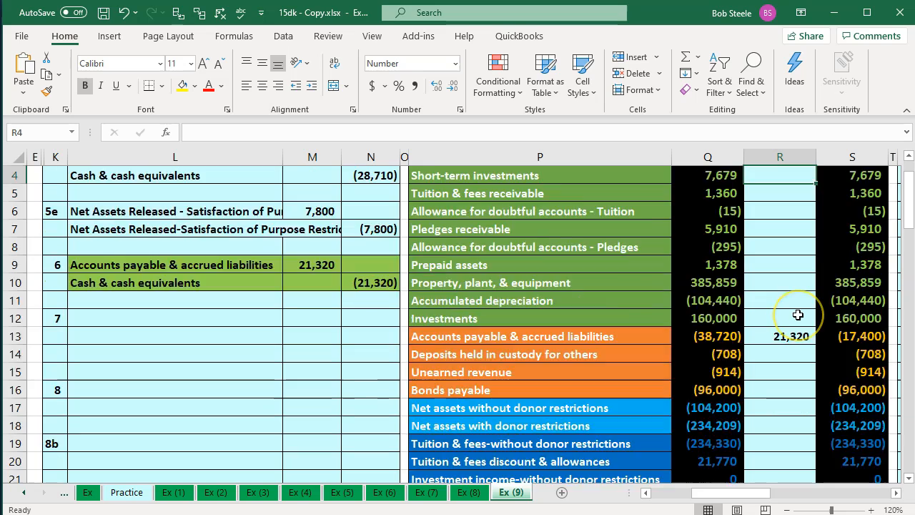
scroll(798, 315, down, 2)
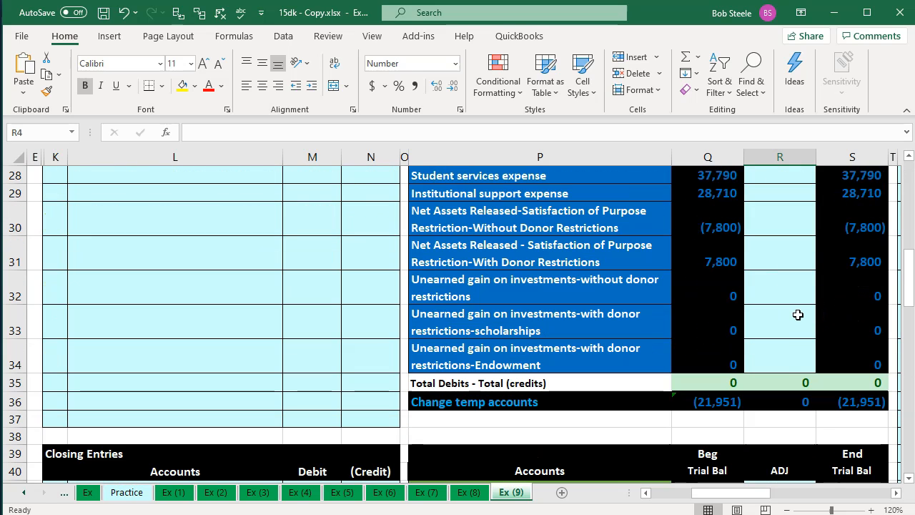
click(862, 401)
click(713, 401)
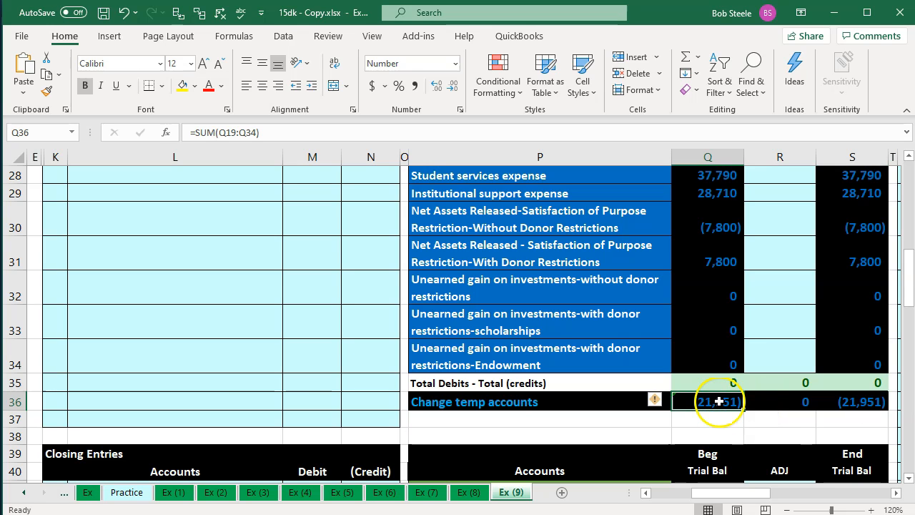
scroll(232, 387, up, 7)
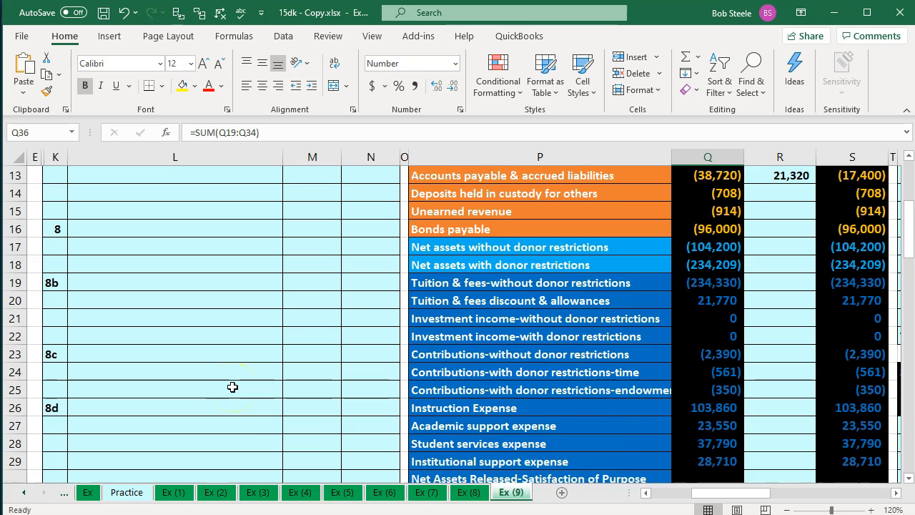
scroll(235, 384, up, 1)
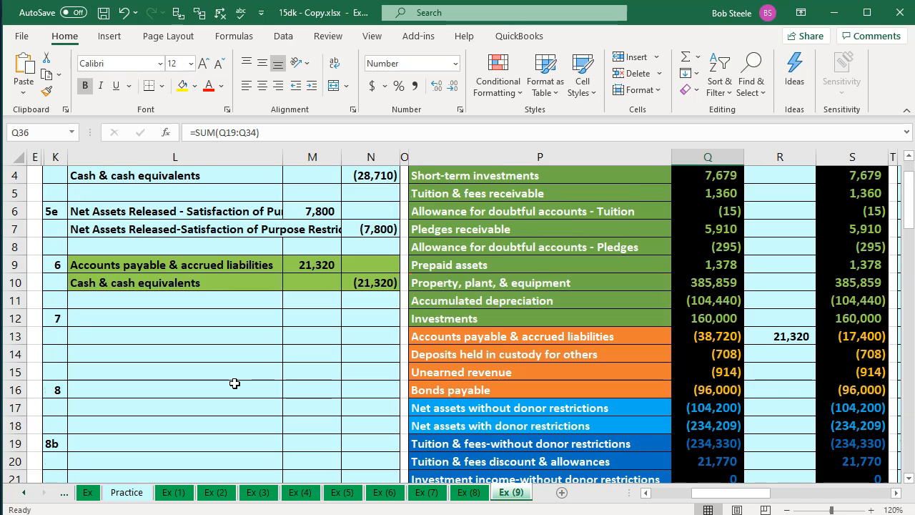
scroll(234, 384, up, 1)
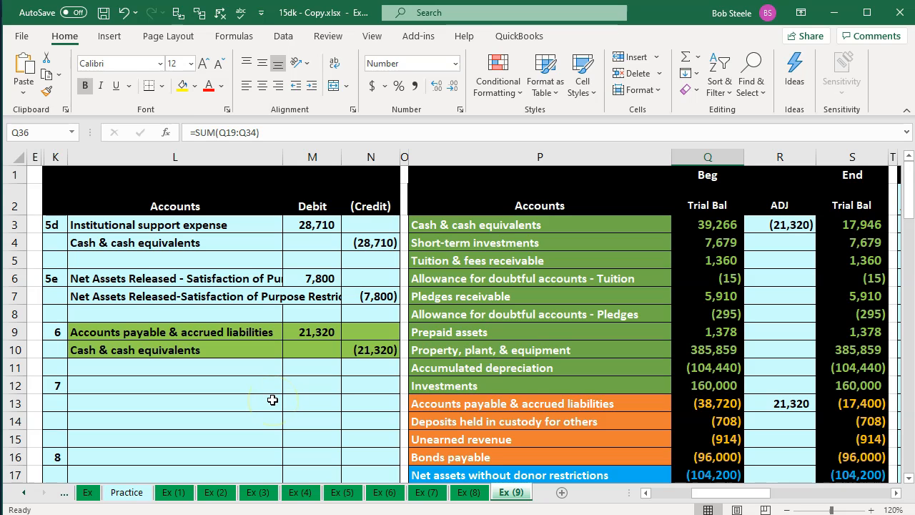
click(569, 403)
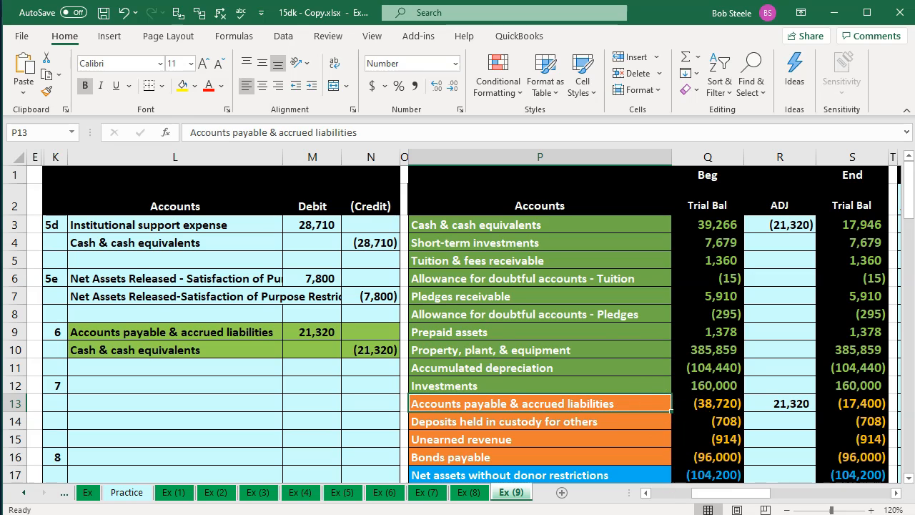
Switch to QuickBooks, open Pay Bills, and select the 21,320.00 Office Depot bill for payment.
click(643, 513)
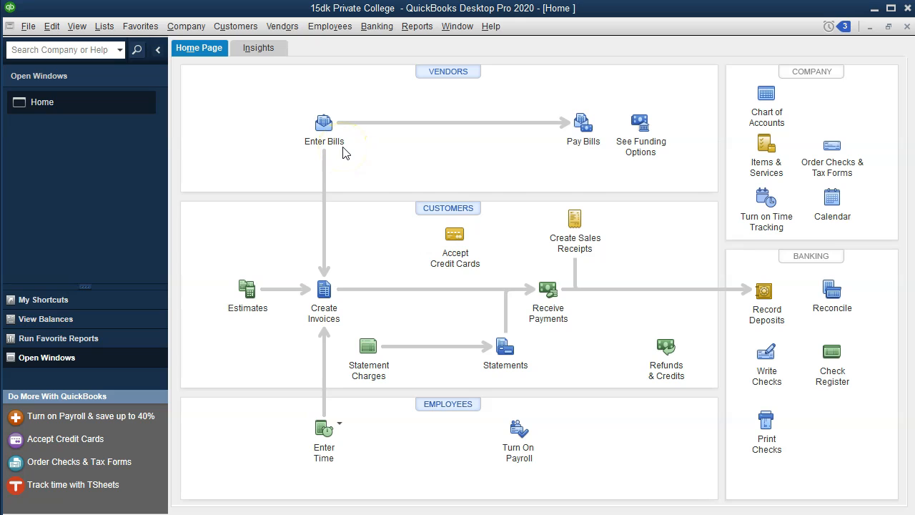
click(584, 147)
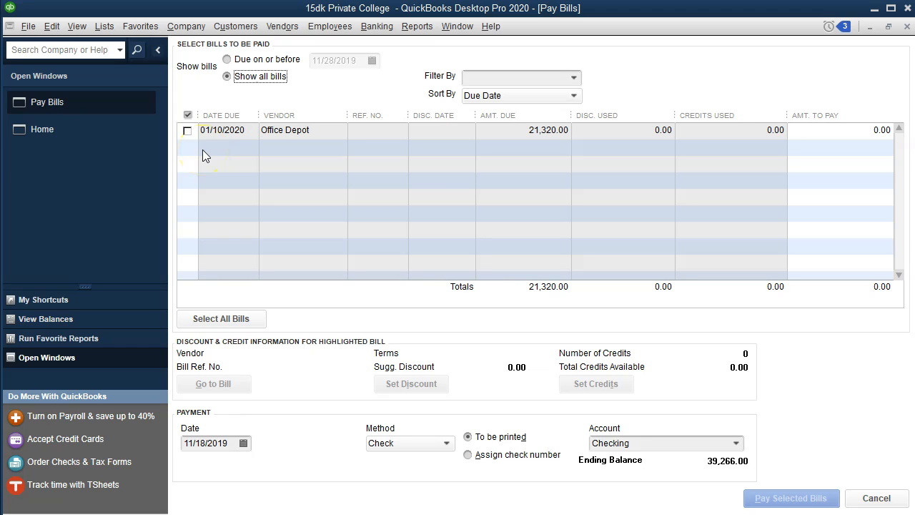
click(187, 130)
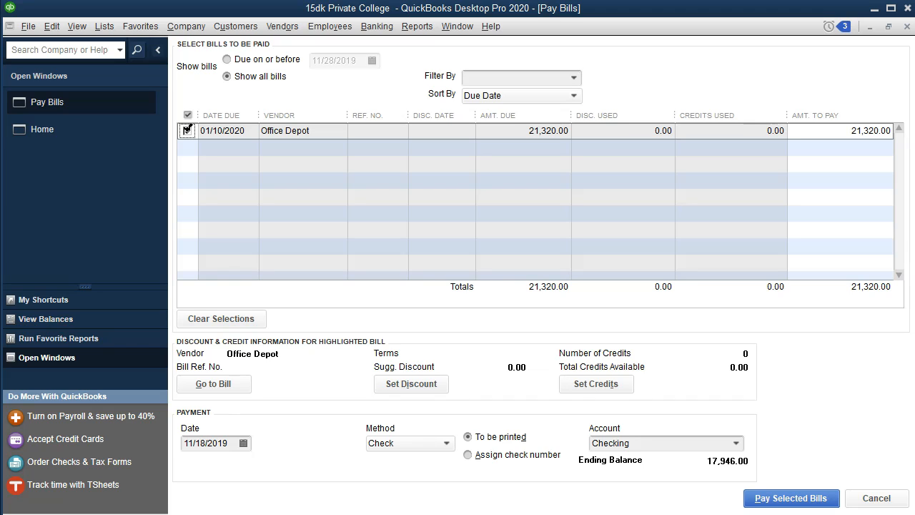
Set the bill payment date to 01/23/2020 and keep Check as the payment method.
click(214, 442)
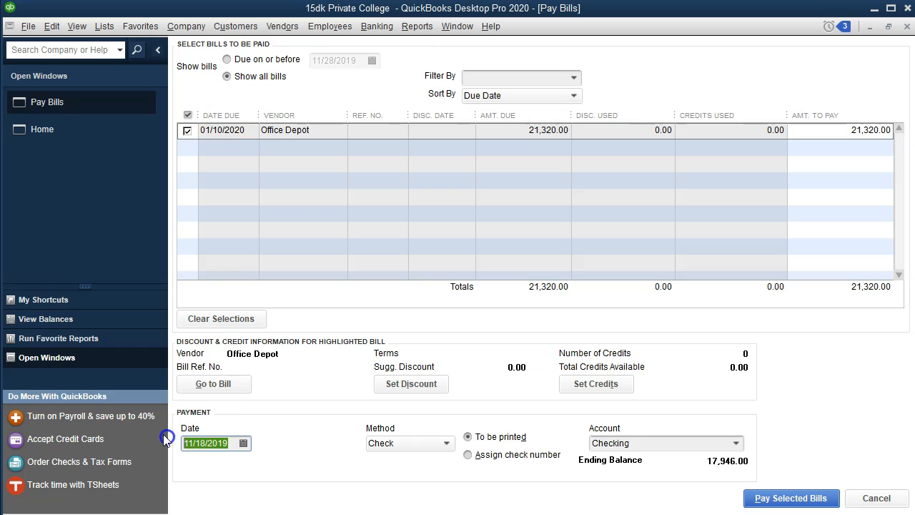
text(01/23/20)
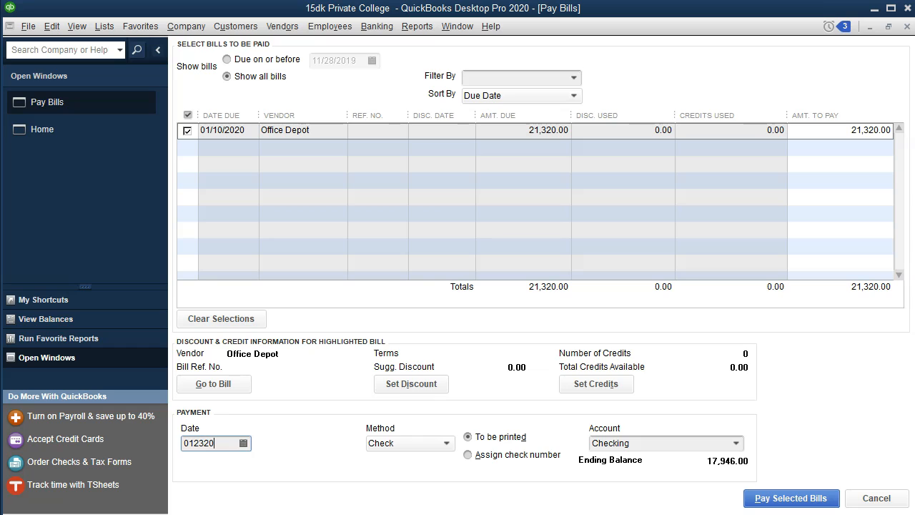
key(Tab)
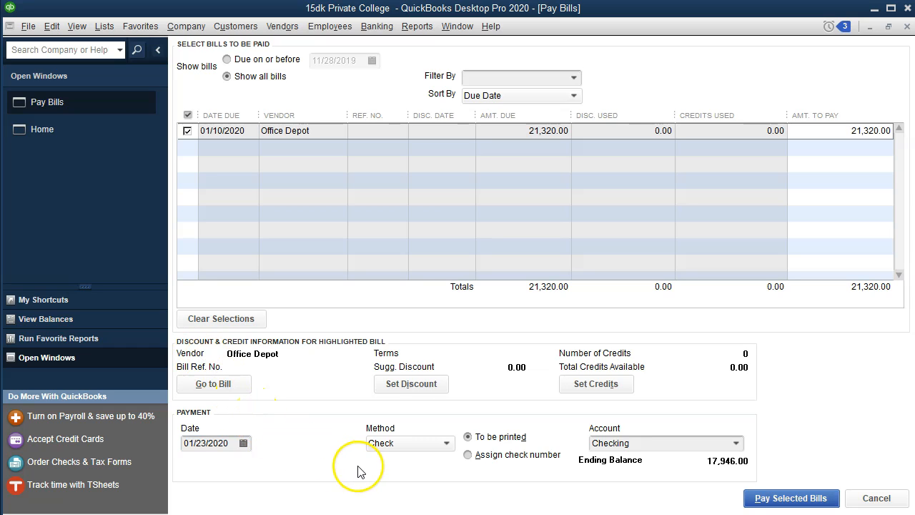
click(422, 445)
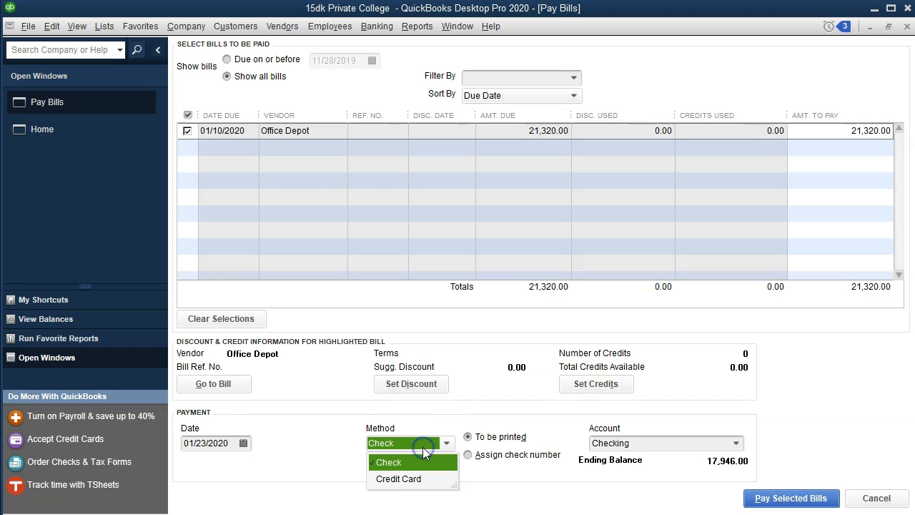
click(422, 447)
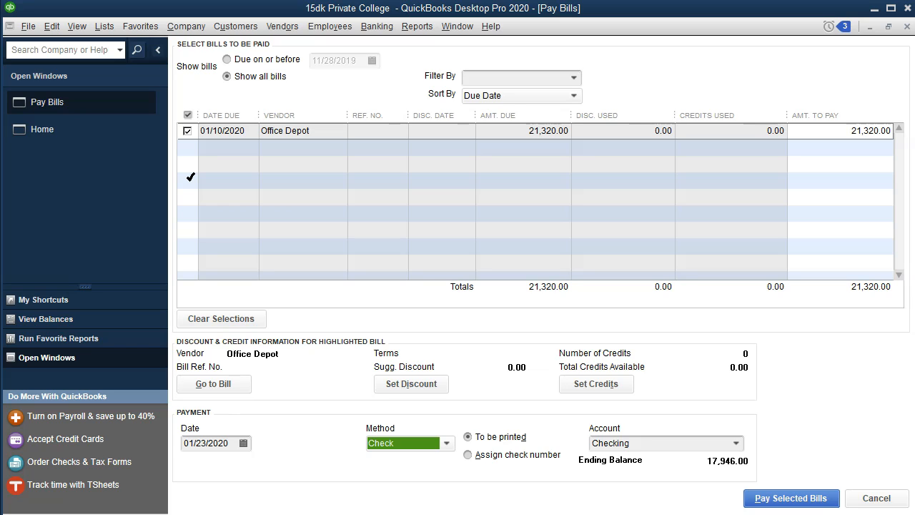
Pay the selected Office Depot bill with a check number assigned by QuickBooks, accepting the future date and closing the payment summary.
click(470, 457)
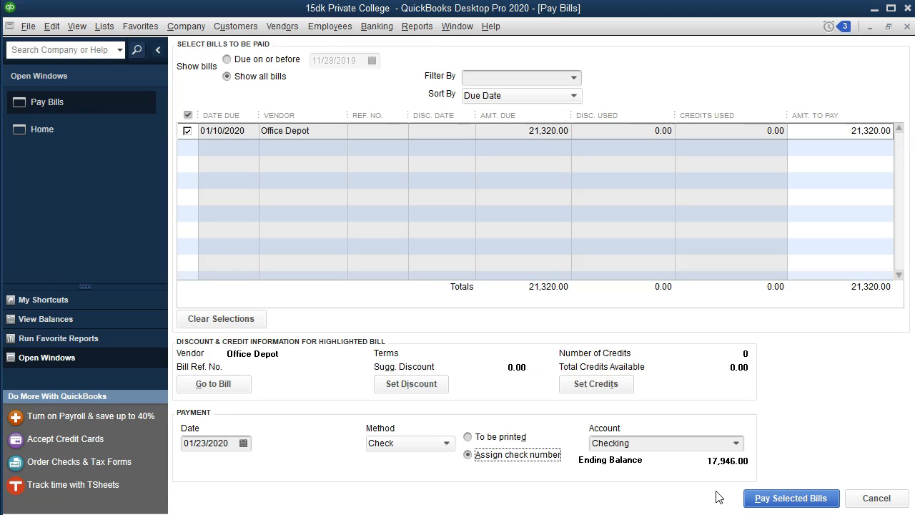
click(762, 500)
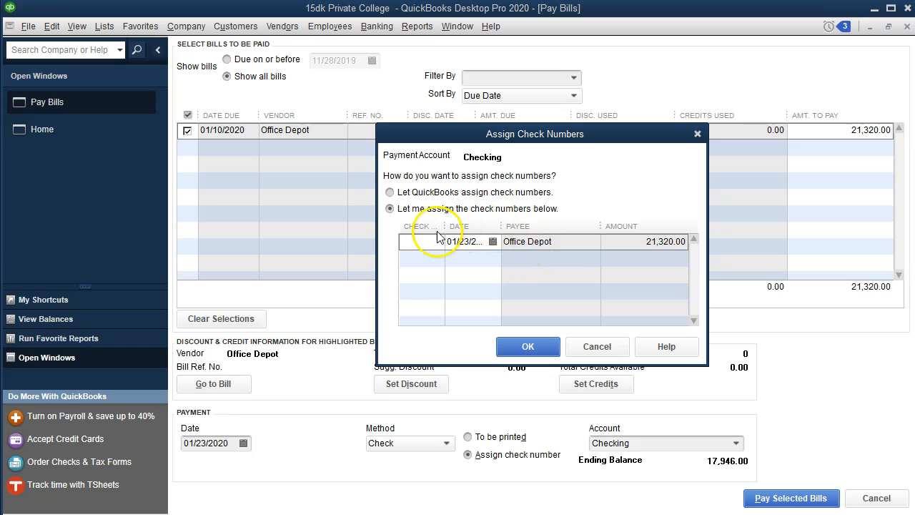
click(389, 193)
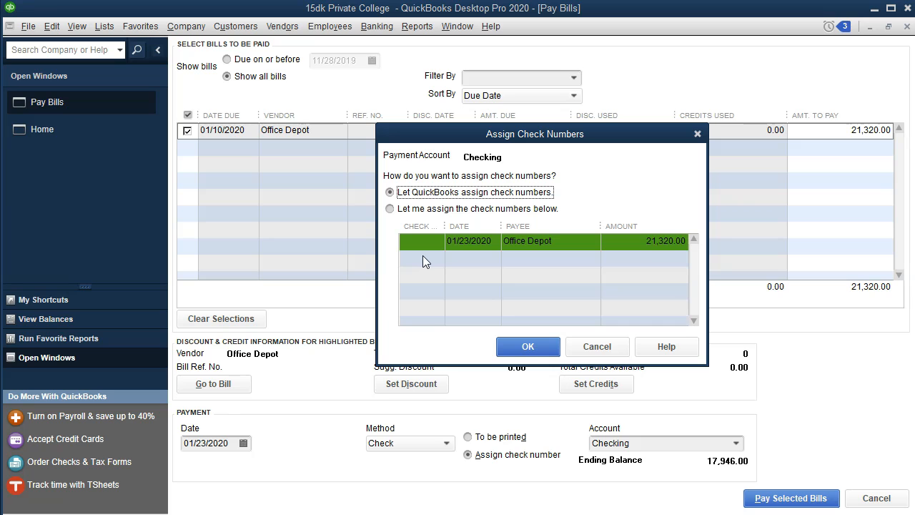
click(527, 347)
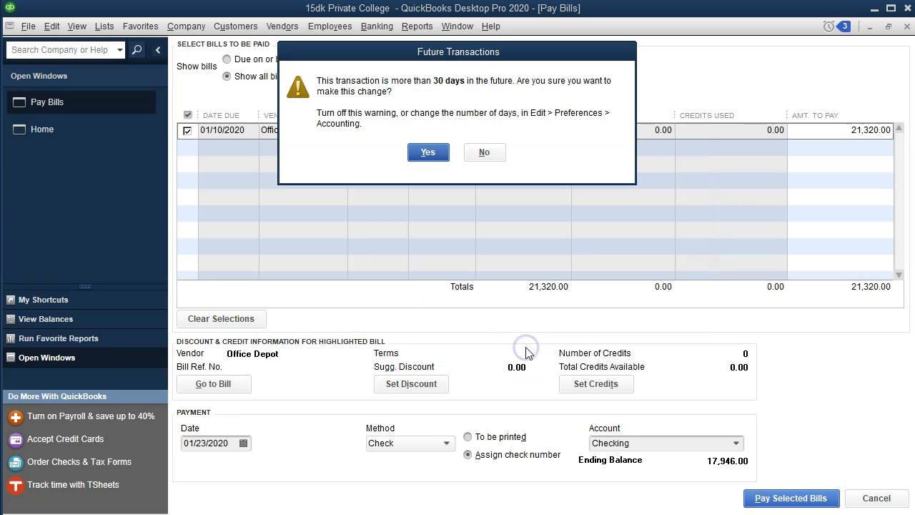
click(428, 153)
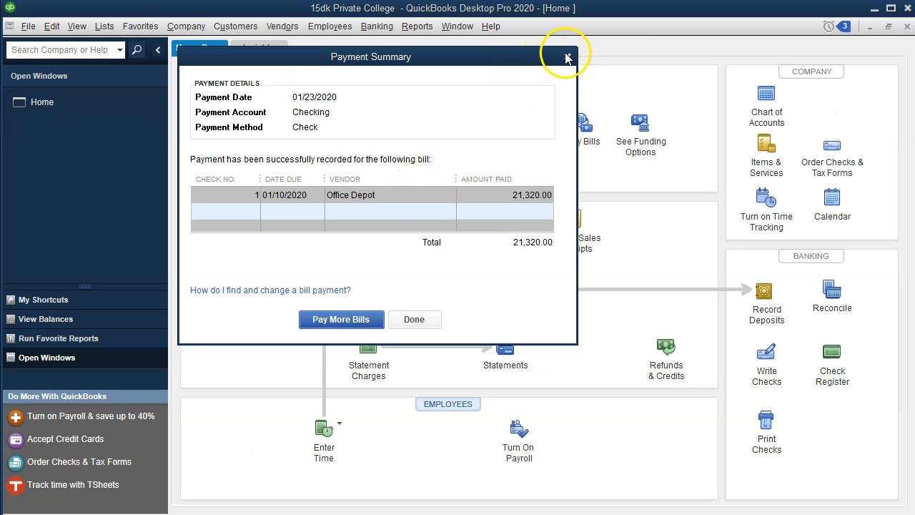
click(567, 57)
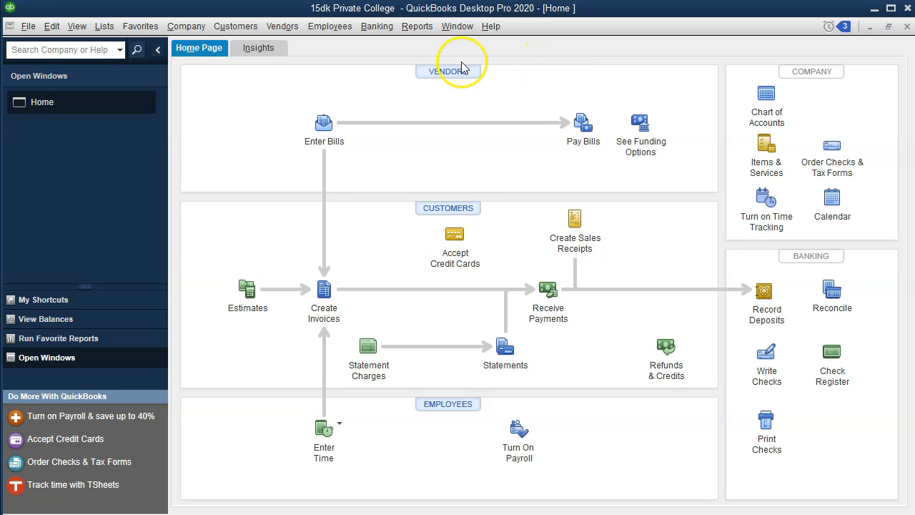
Open the Checking account register to review the recorded Office Depot bill payment.
click(378, 27)
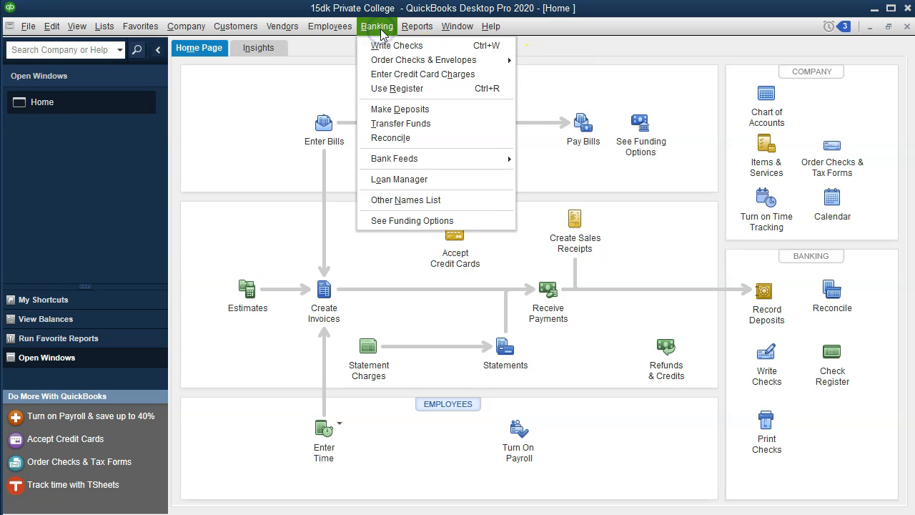
click(396, 89)
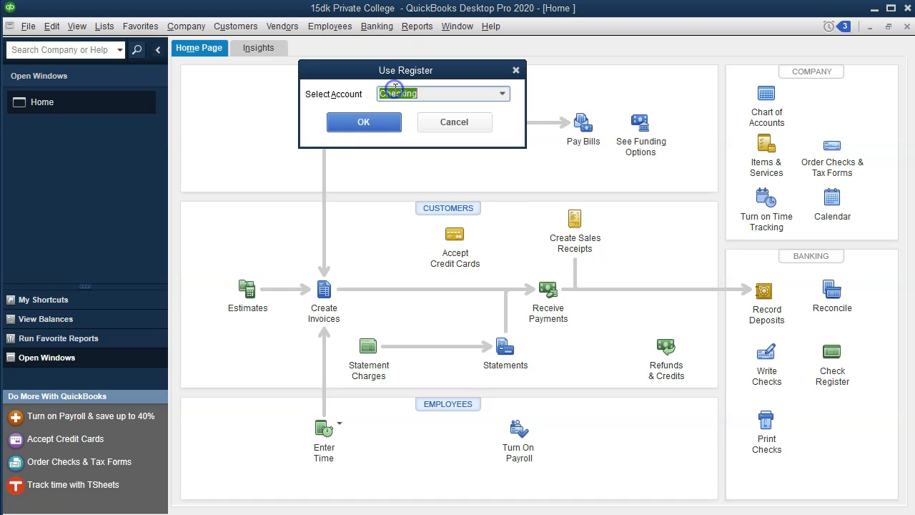
click(398, 125)
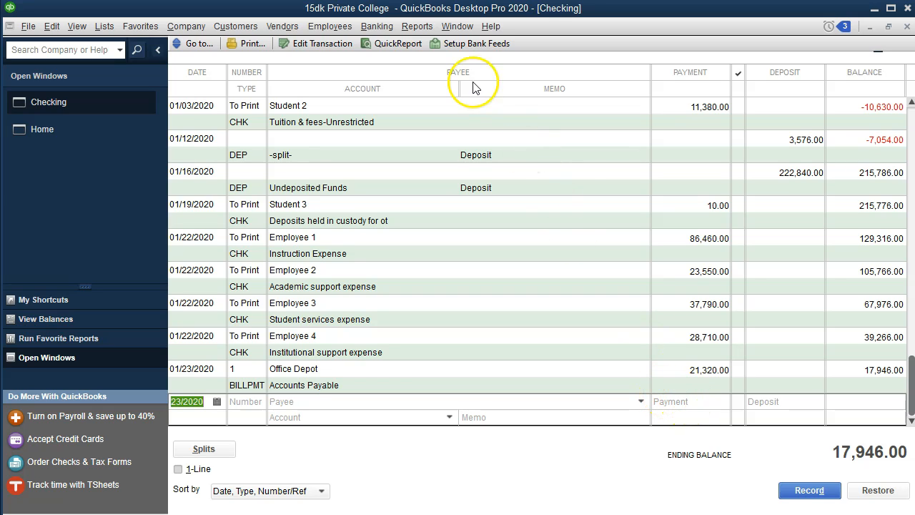
Run the Trial Balance report for 01/01/2020 to 12/31/2020.
click(416, 26)
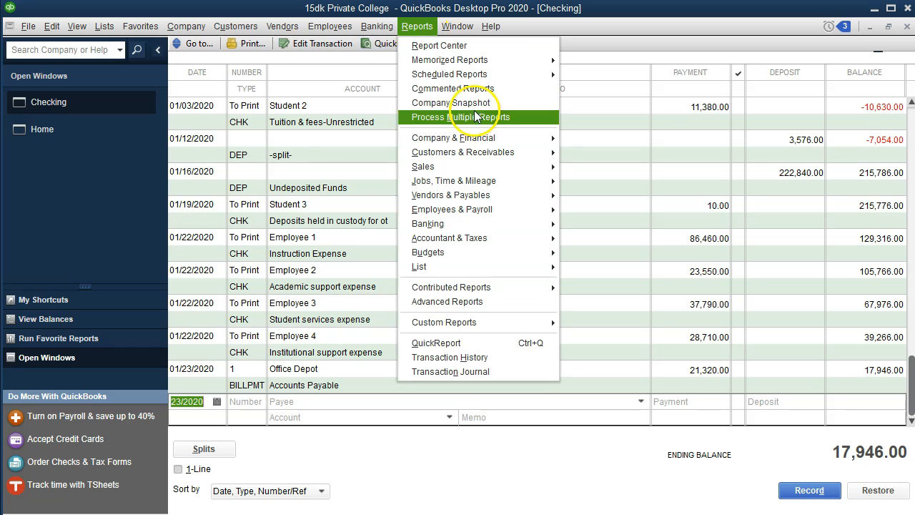
mouse_move(500, 237)
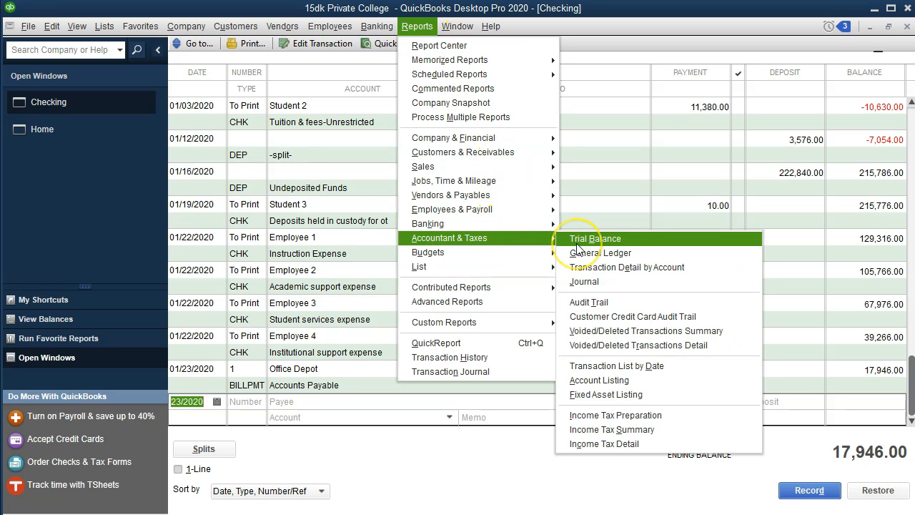
click(599, 240)
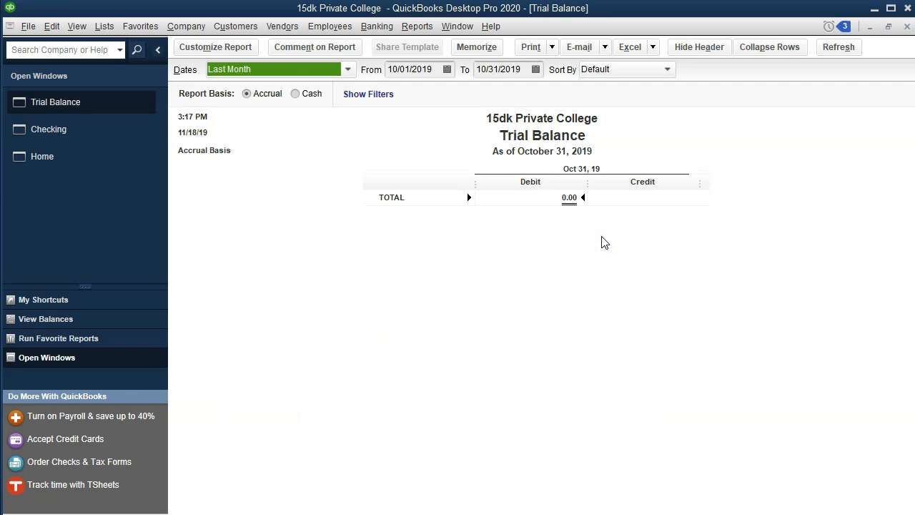
key(Tab)
text(01012020)
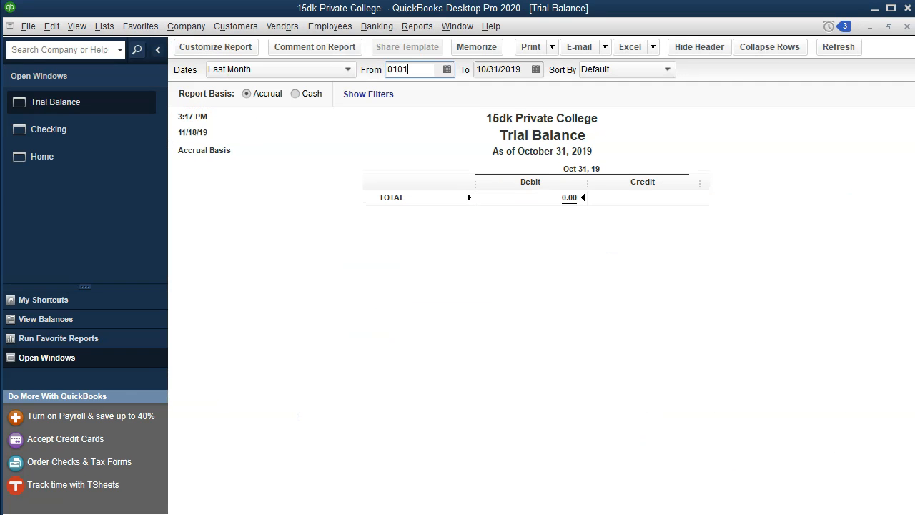
key(Tab)
text(12/31/2020)
key(Tab)
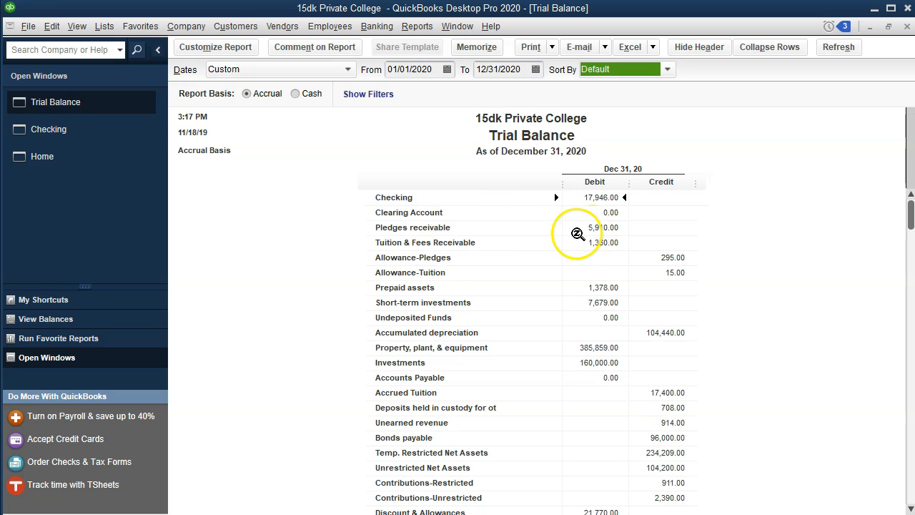
Enlarge the Trial Balance report's column label font and extend the change to its rows and amounts.
click(241, 52)
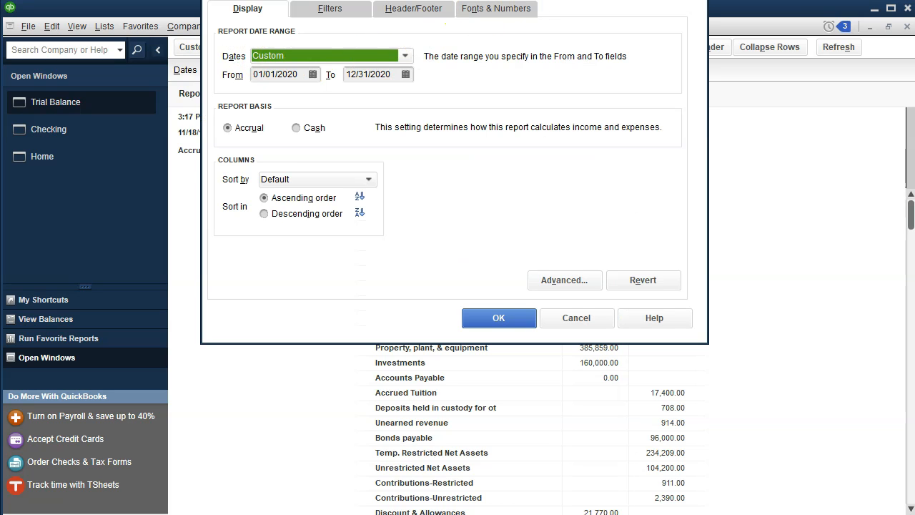
drag(546, 0, 548, 24)
click(503, 50)
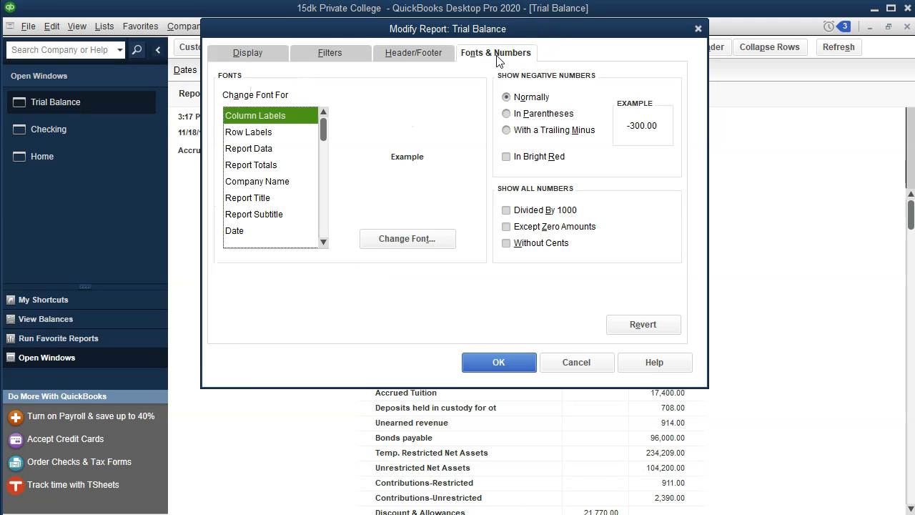
click(399, 242)
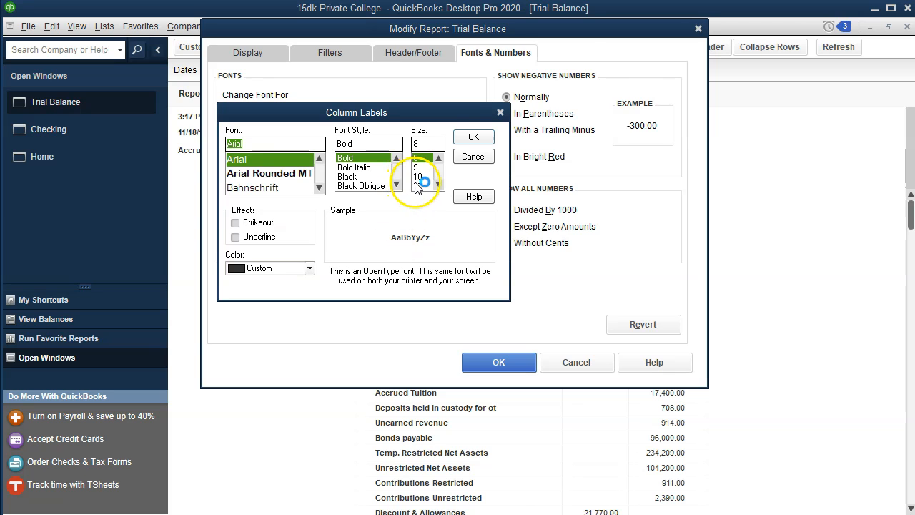
click(418, 184)
click(474, 137)
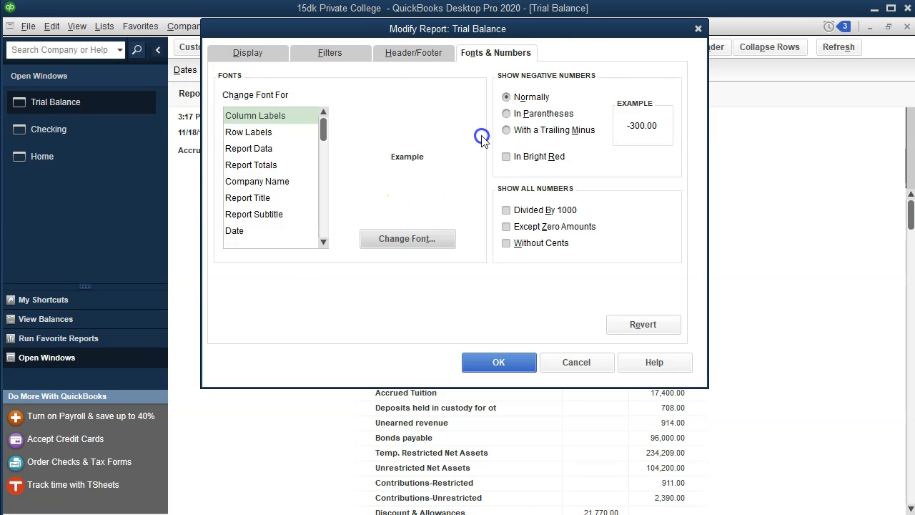
click(393, 110)
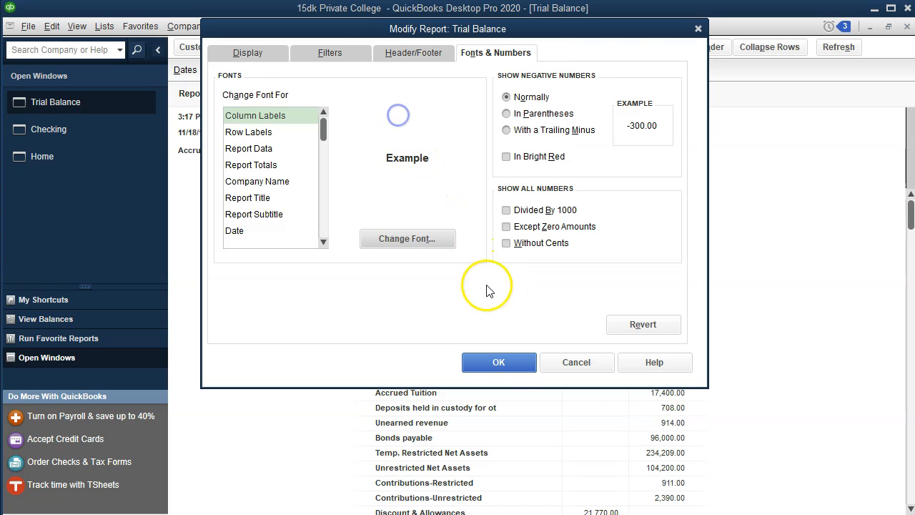
click(509, 362)
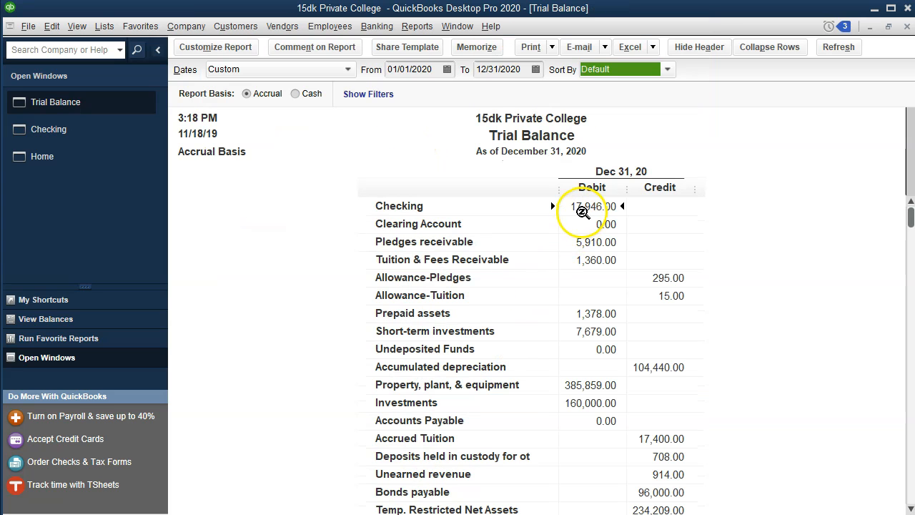
Trace the Checking balance to the 01/23/2020 Office Depot bill payment check, examine it and close the check.
click(581, 211)
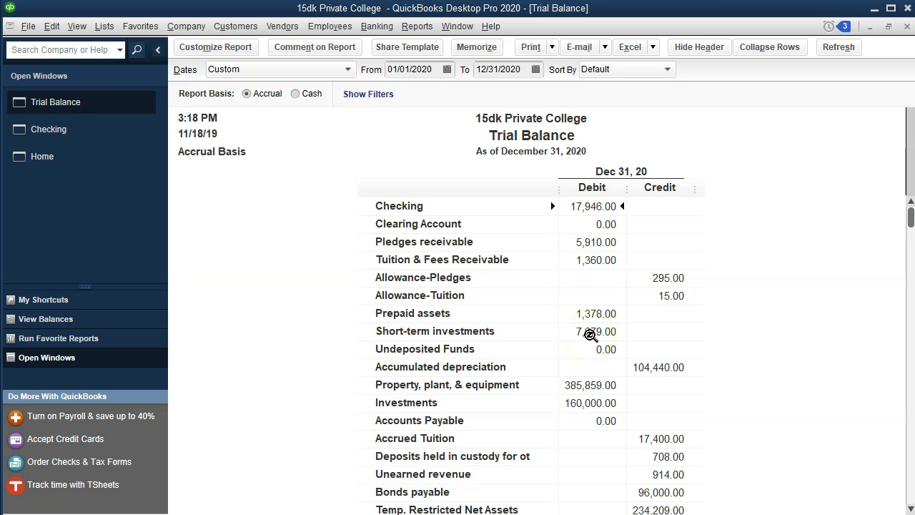
double_click(589, 207)
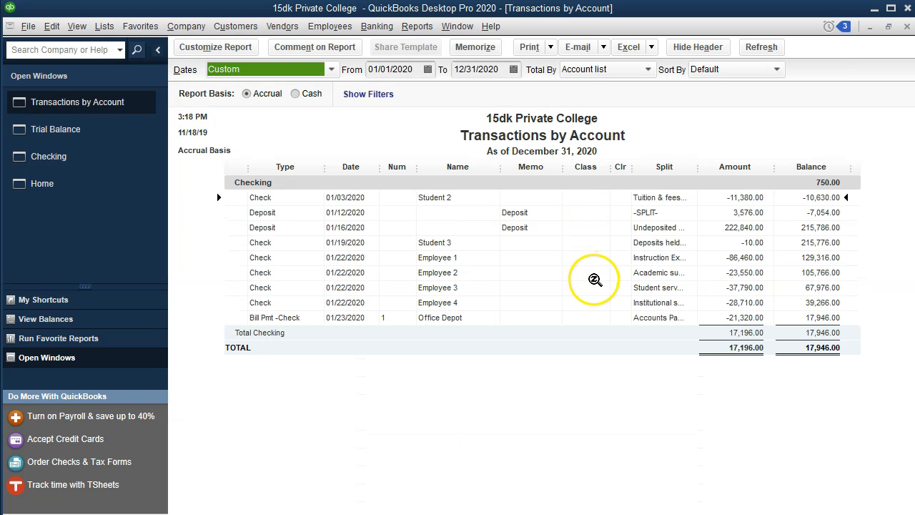
click(752, 316)
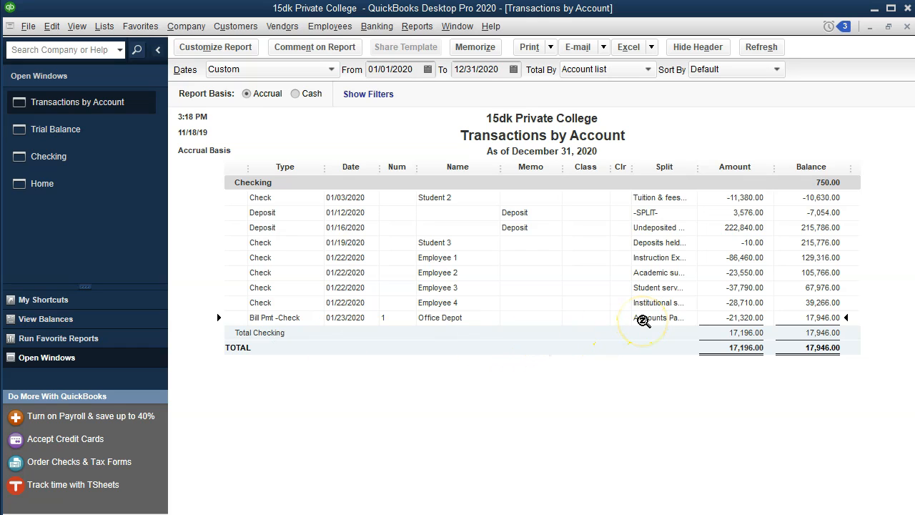
double_click(751, 317)
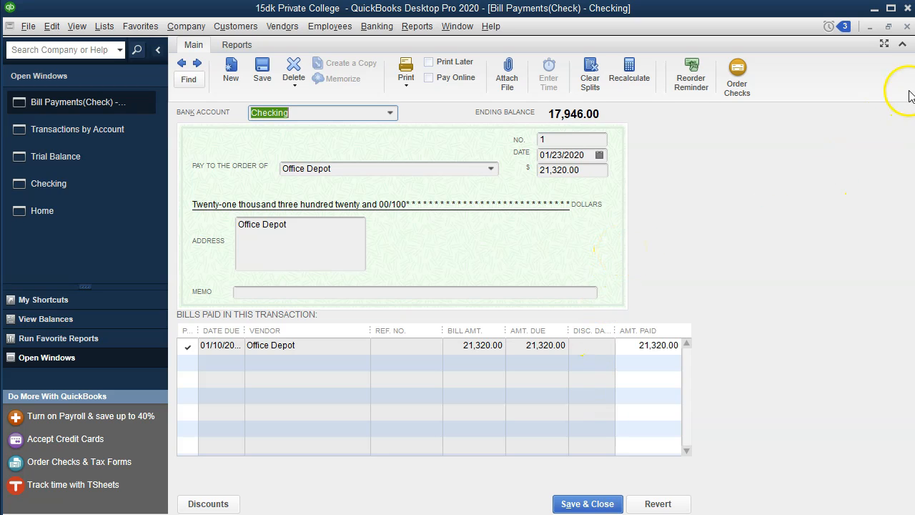
click(907, 27)
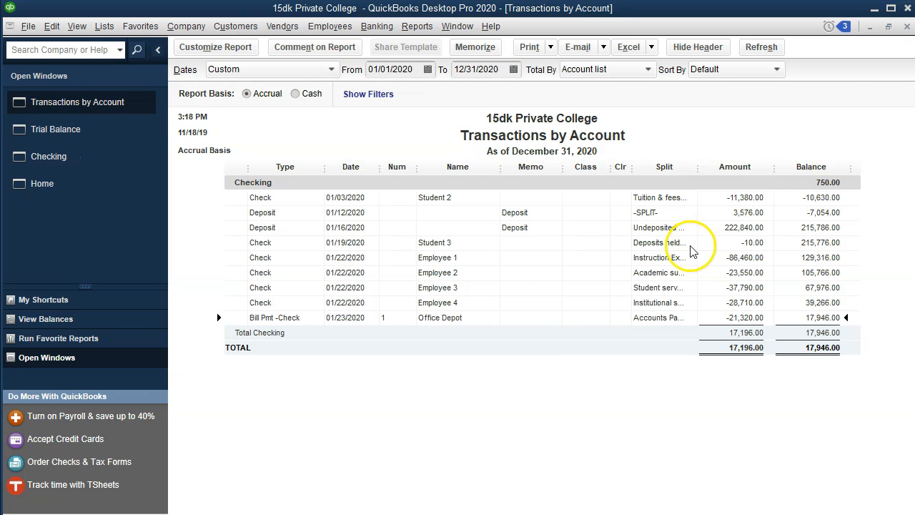
Examine the Employee 4 check in the Checking transactions for comparison, returning to the Trial Balance.
double_click(426, 302)
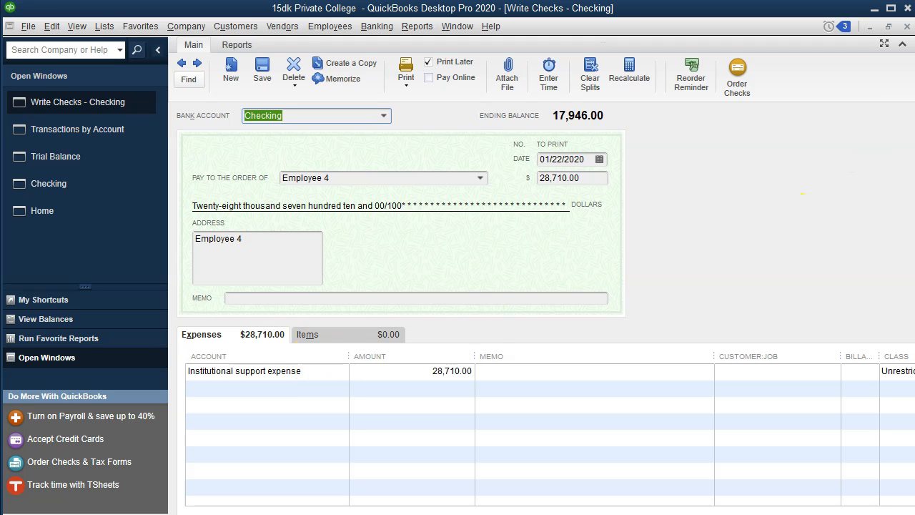
click(907, 27)
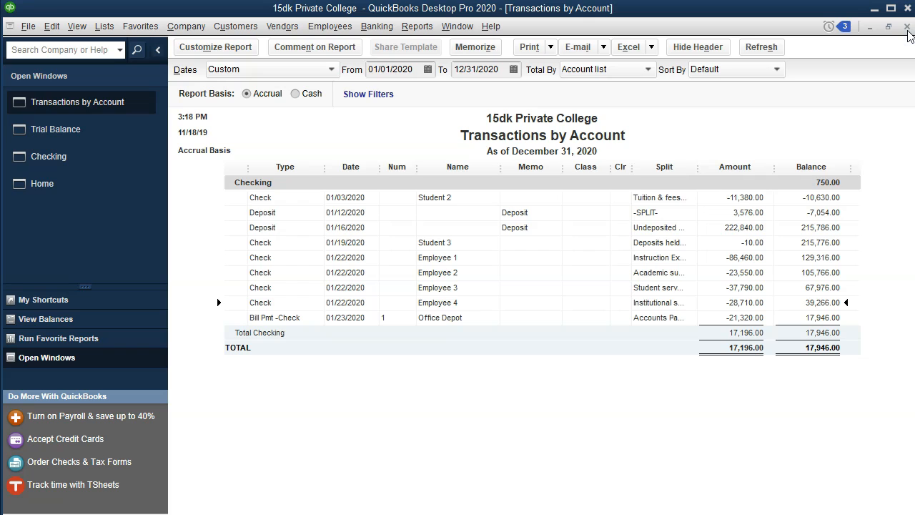
click(906, 29)
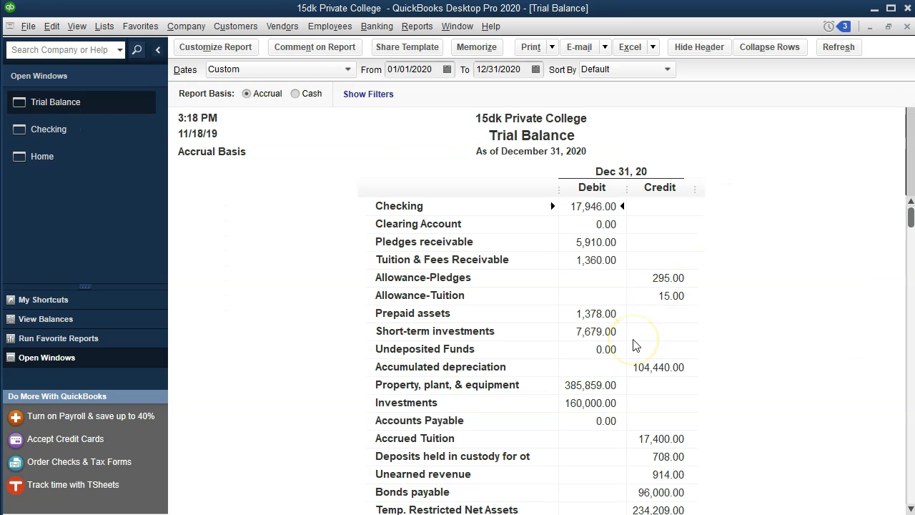
Review the transactions behind the Accounts Payable balance, returning to the Trial Balance.
scroll(635, 345, down, 1)
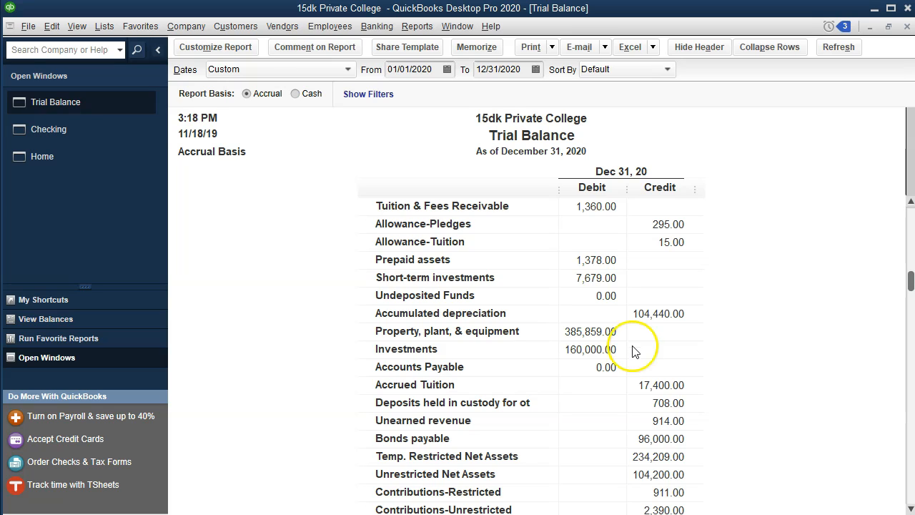
click(607, 367)
click(600, 367)
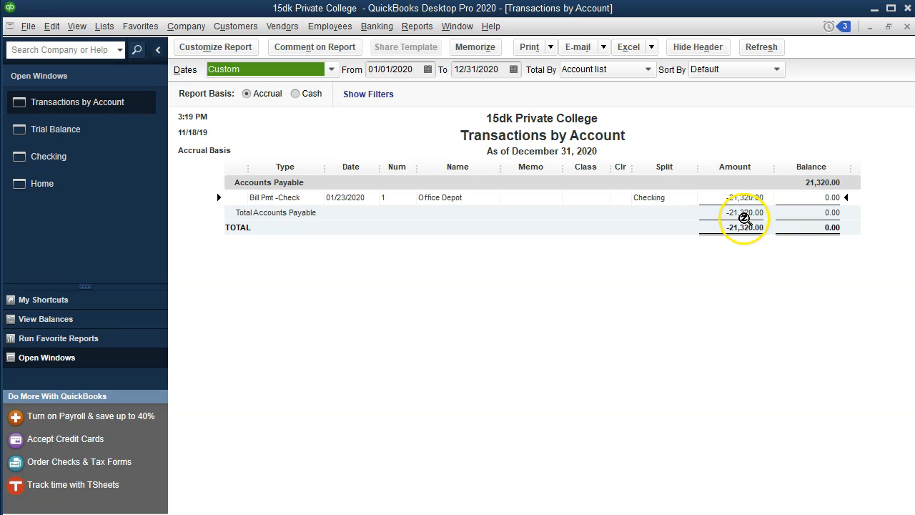
click(907, 25)
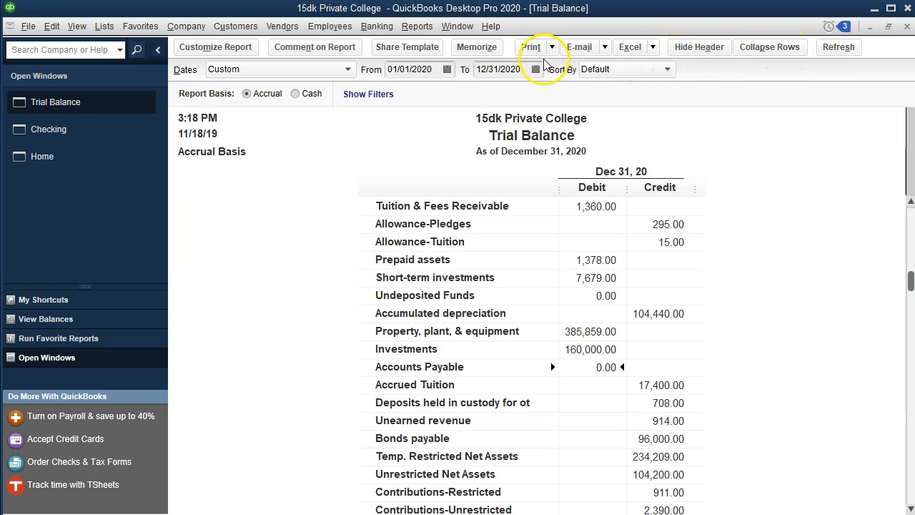
Open the Balance Sheet Standard report for the company.
click(425, 31)
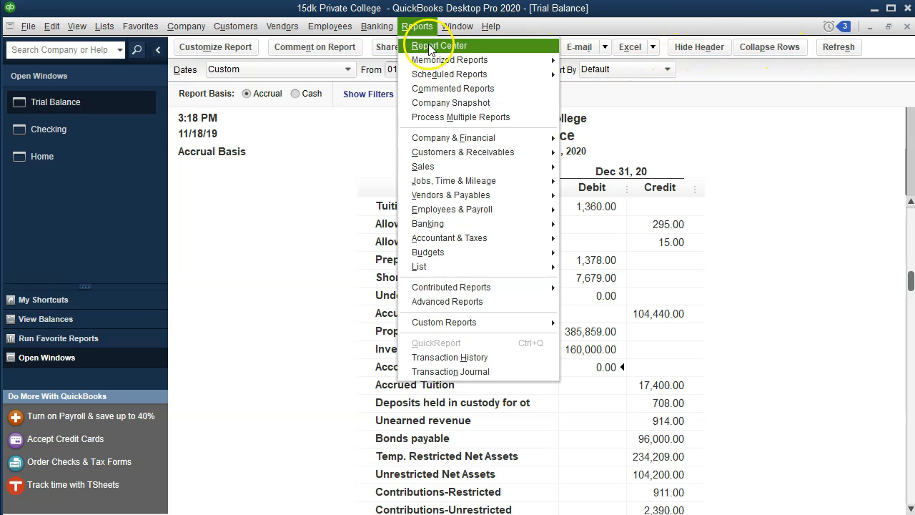
mouse_move(484, 146)
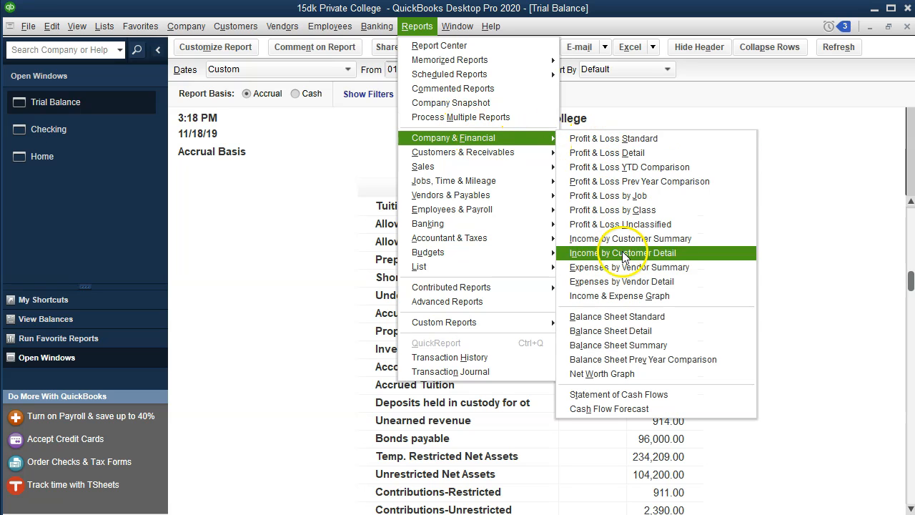
click(674, 326)
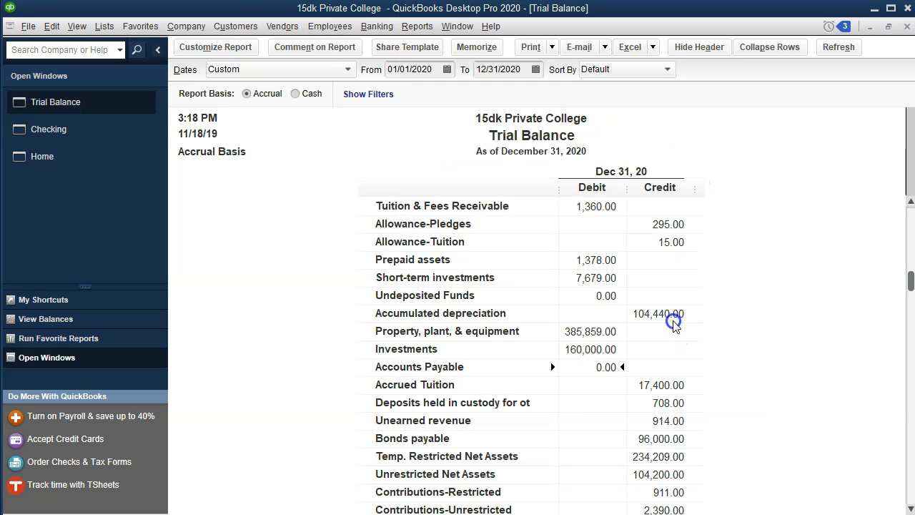
key(Tab)
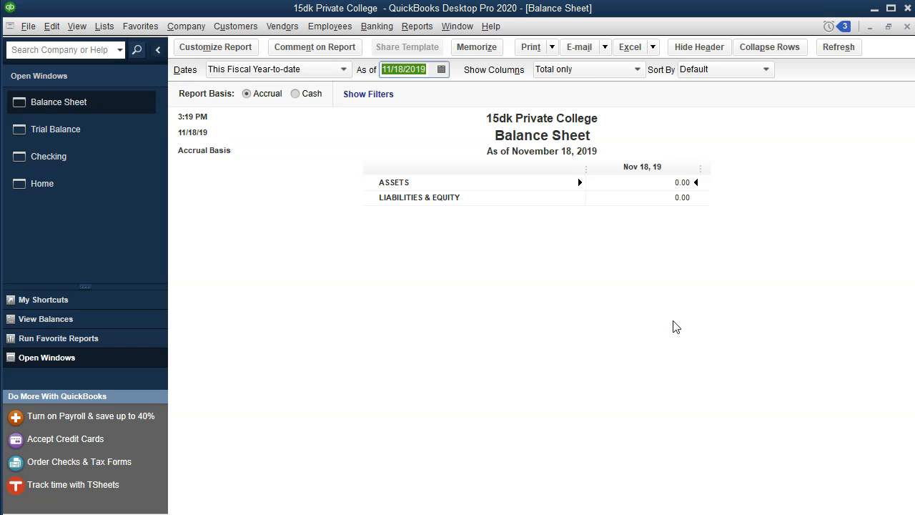
Set the Balance Sheet report's date range from 01/01/2020 to 12/31/2020.
click(243, 49)
key(Tab)
text(010120)
key(Tab)
text(123120)
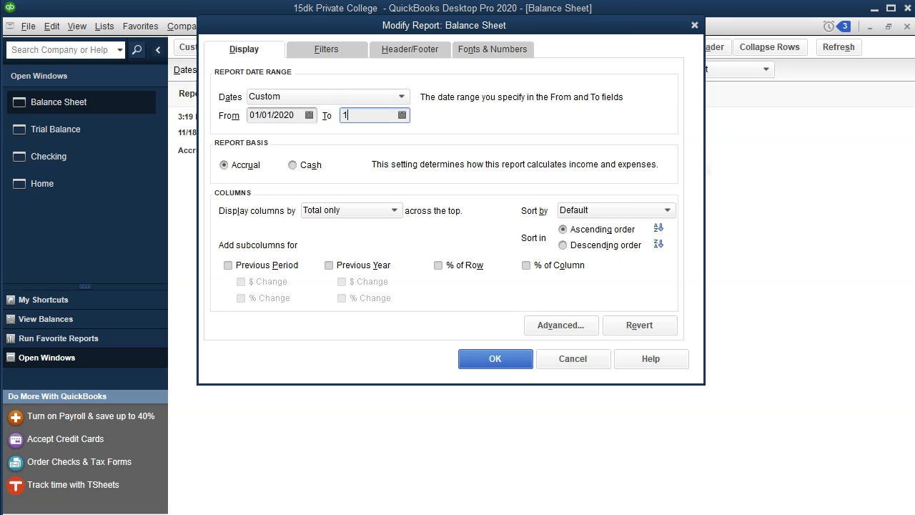
key(Tab)
click(519, 363)
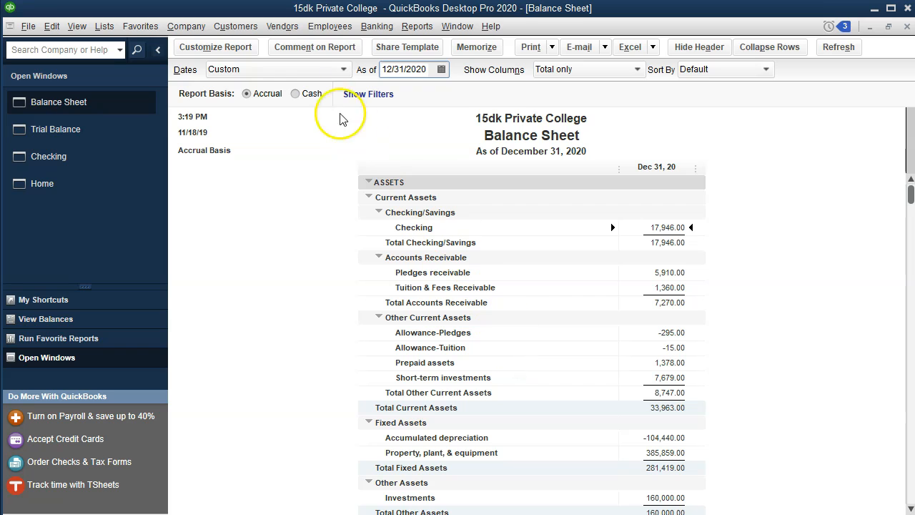
Enlarge the Balance Sheet report's column label font, extend the change to the related labels and amounts, and apply it.
click(240, 47)
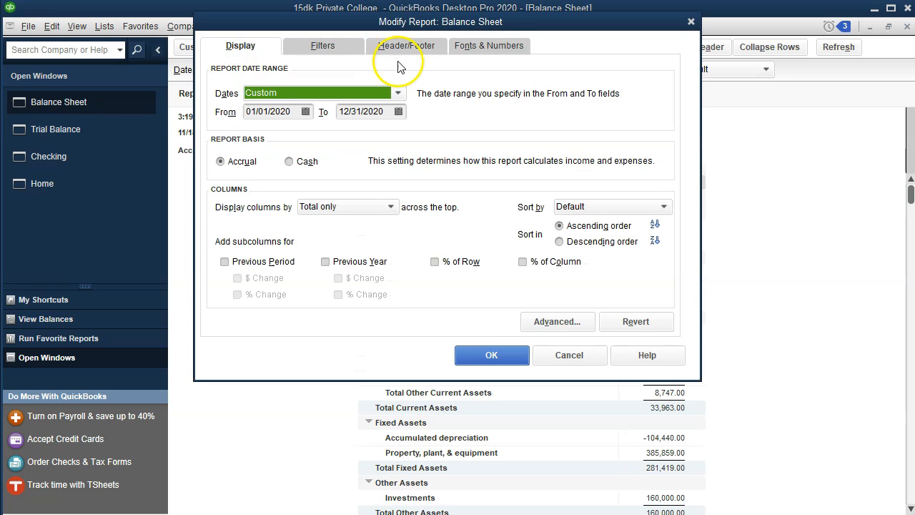
click(494, 45)
click(400, 231)
click(411, 178)
click(466, 130)
click(395, 109)
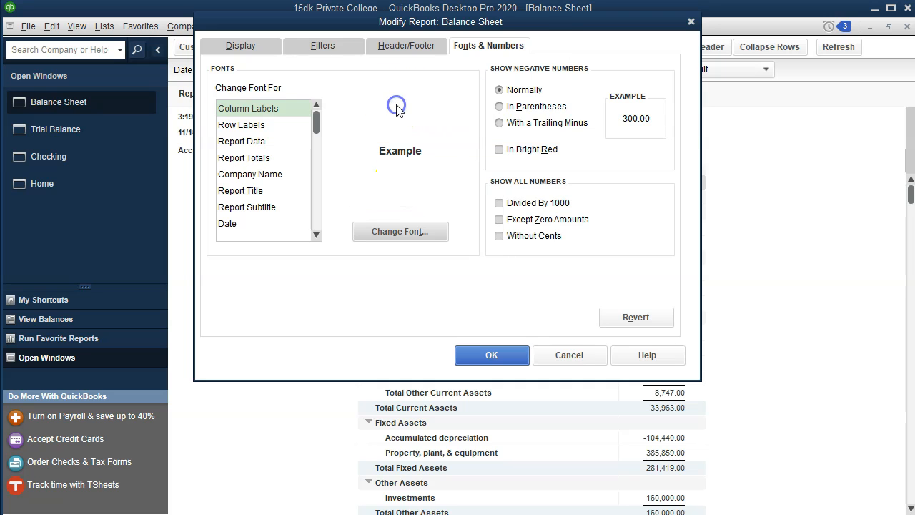
click(470, 354)
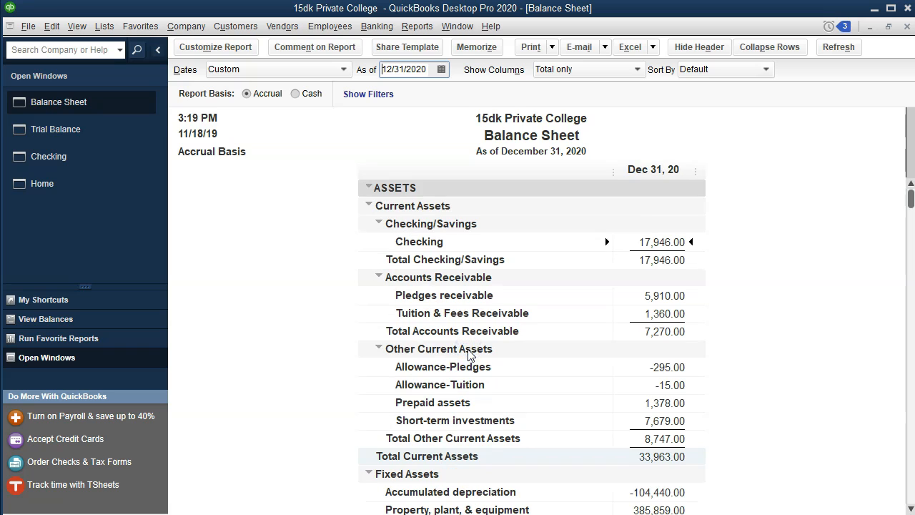
Examine the Balance Sheet's Checking balance and its current liabilities section for Accounts Payable.
click(655, 240)
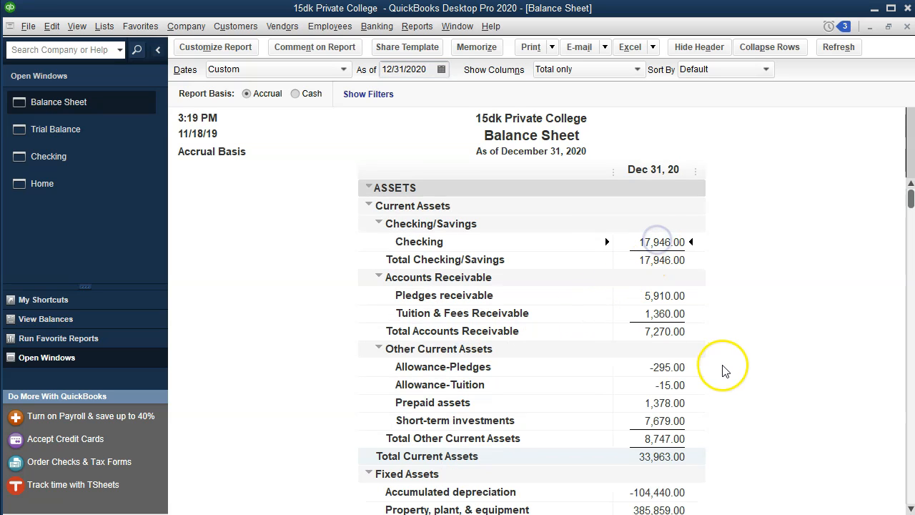
scroll(722, 369, down, 4)
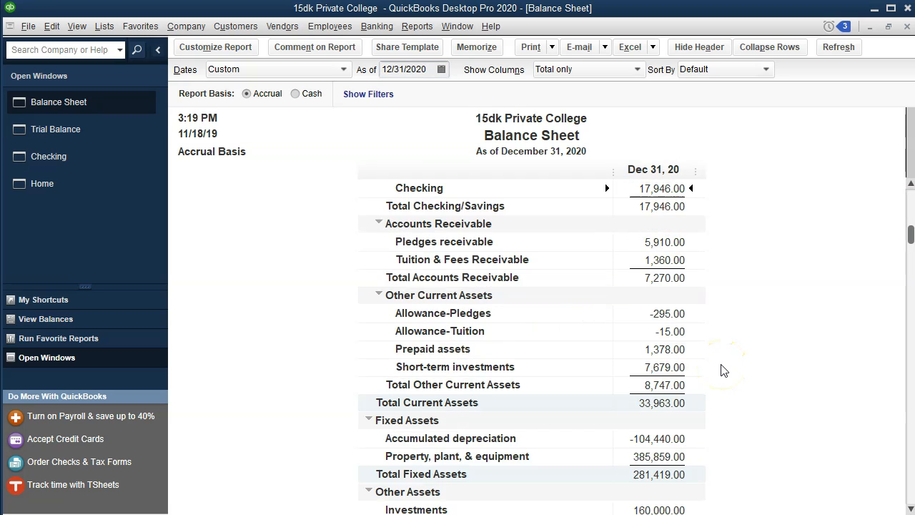
scroll(722, 370, down, 3)
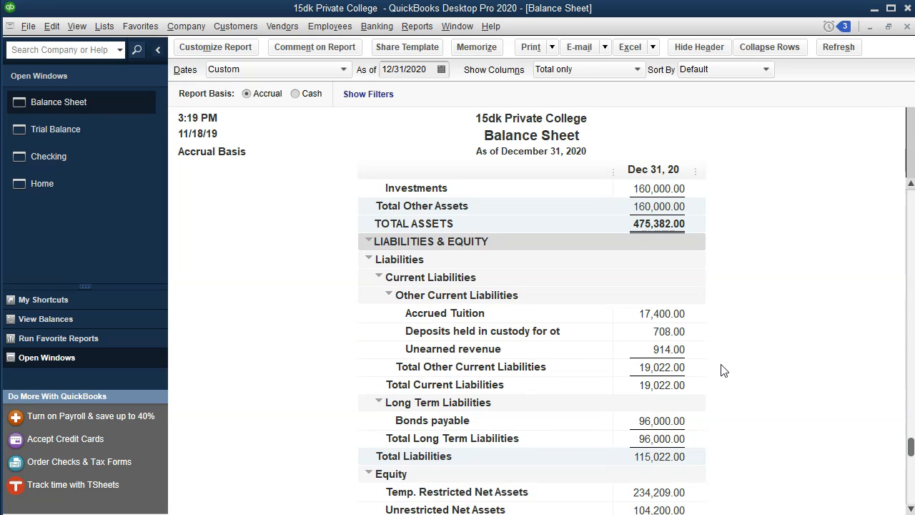